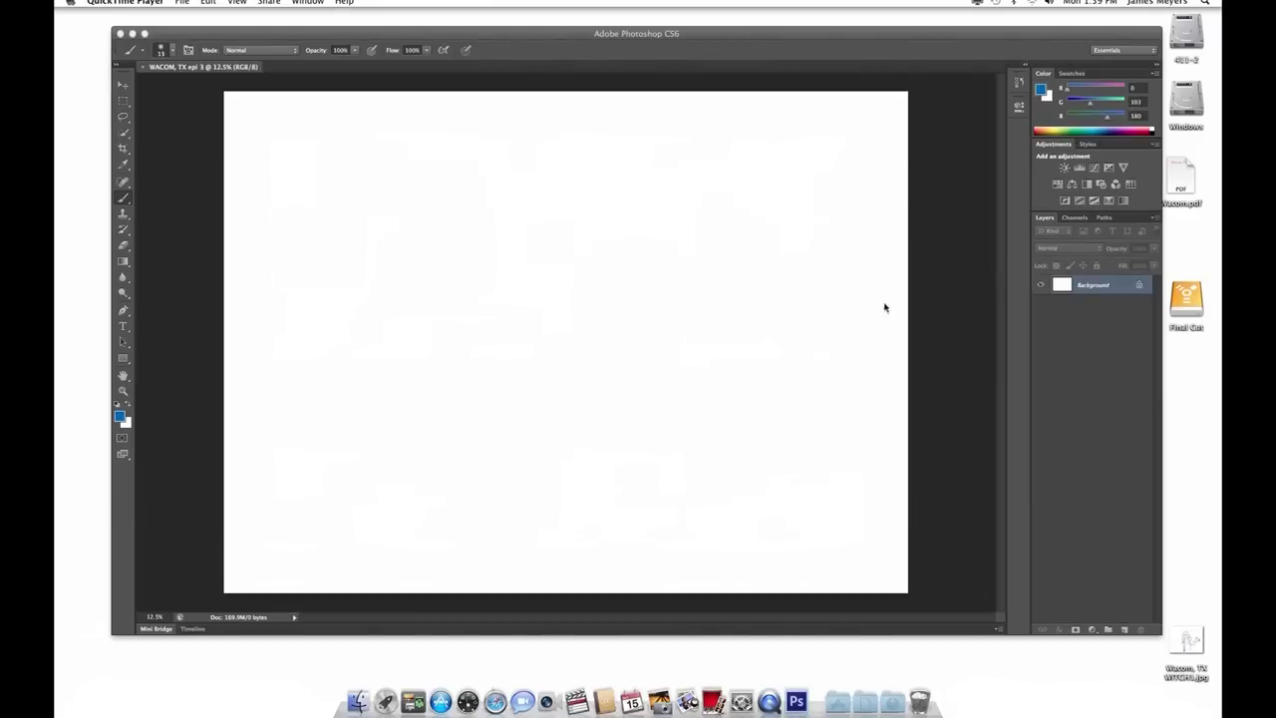
Select the Brush Tool and set the foreground colour to dark navy (RGB 17,13,44).
left_click(1110, 134)
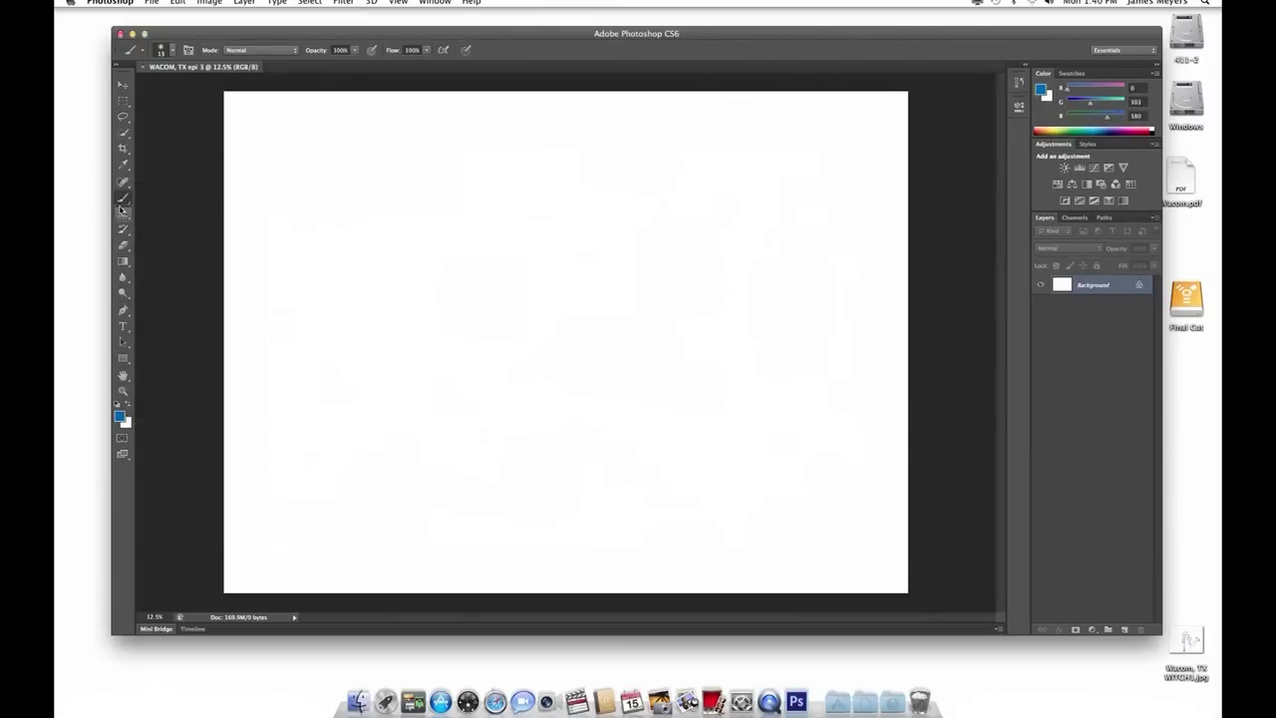
left_click(125, 200)
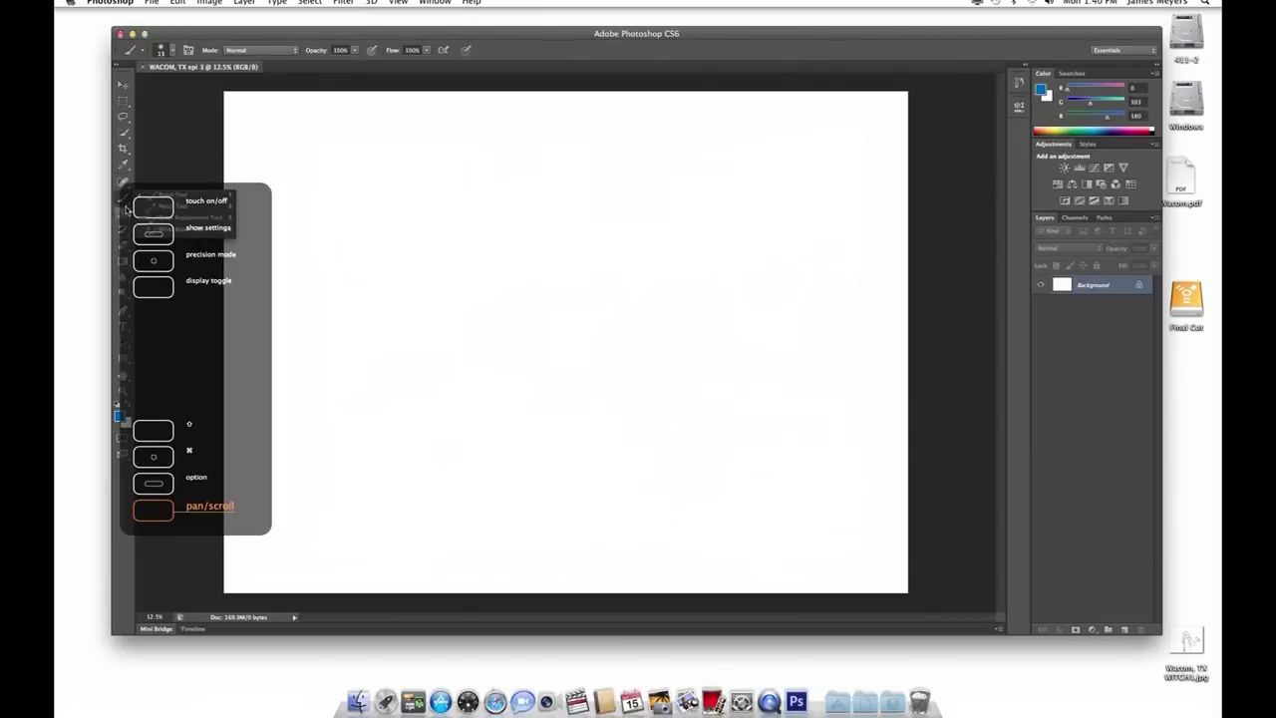
left_click(127, 201)
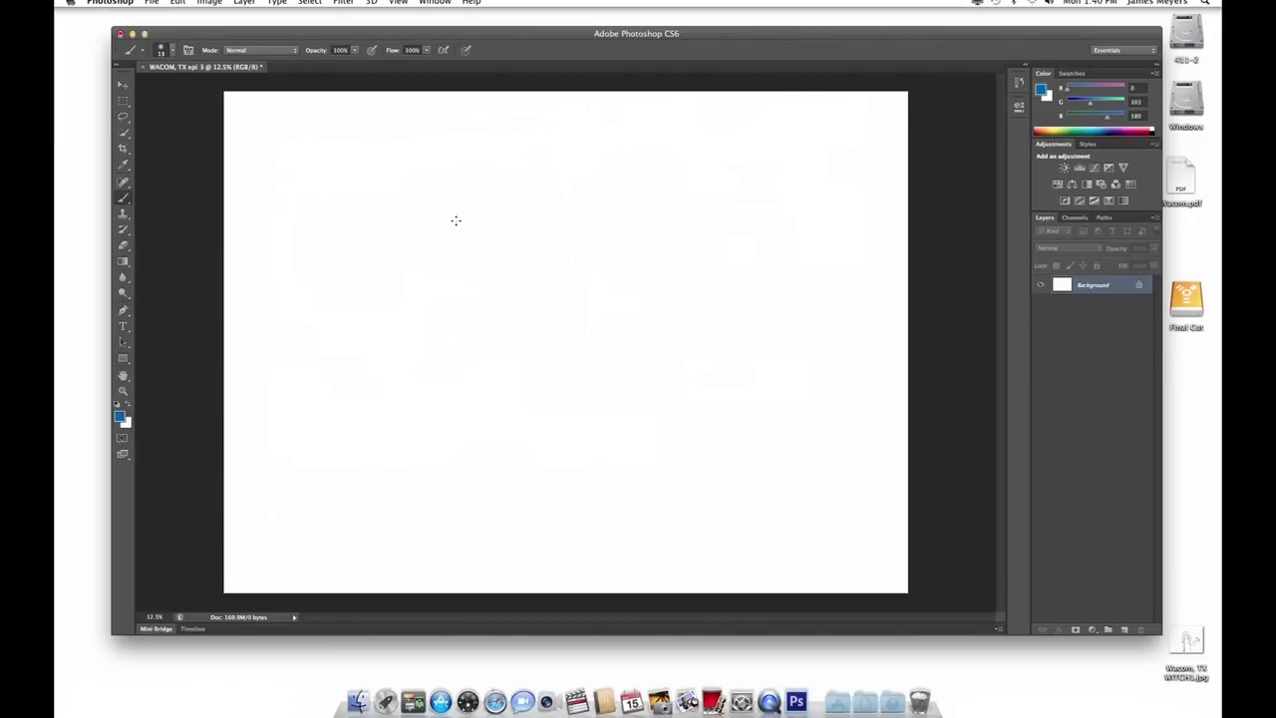
left_click_drag(464, 290, 489, 301)
left_click(1117, 125)
left_click_drag(1116, 125, 1115, 133)
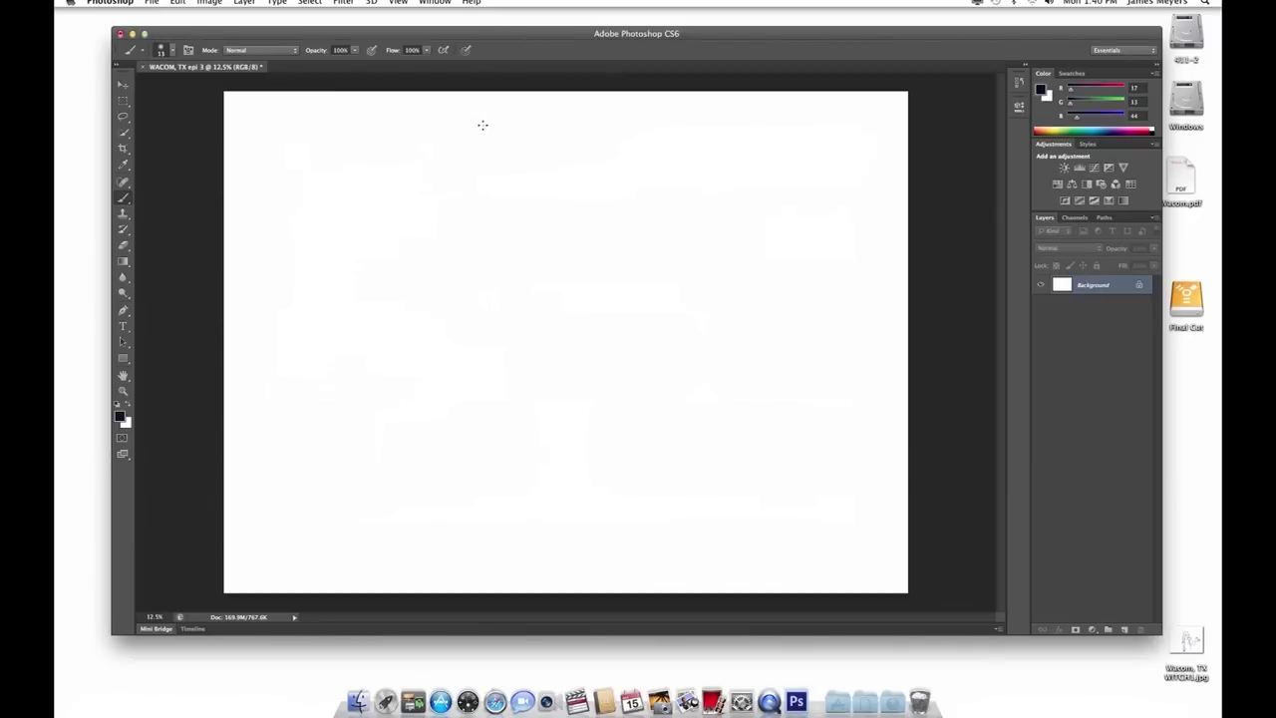
Brush the outline of the outstretched arm with hand, the shoulder and the head.
left_click_drag(471, 129, 624, 262)
mouse_move(638, 274)
left_mouse_down()
mouse_move(654, 305)
mouse_move(383, 198)
mouse_move(399, 215)
mouse_move(391, 198)
mouse_move(371, 202)
mouse_move(387, 223)
mouse_move(368, 211)
mouse_move(361, 222)
mouse_move(381, 234)
mouse_move(361, 228)
mouse_move(365, 240)
mouse_move(658, 365)
mouse_move(695, 369)
mouse_move(741, 341)
mouse_move(797, 426)
mouse_move(835, 423)
mouse_move(864, 407)
mouse_move(865, 349)
mouse_move(845, 319)
mouse_move(768, 310)
mouse_move(843, 225)
mouse_move(754, 104)
left_mouse_up()
right_click(742, 119)
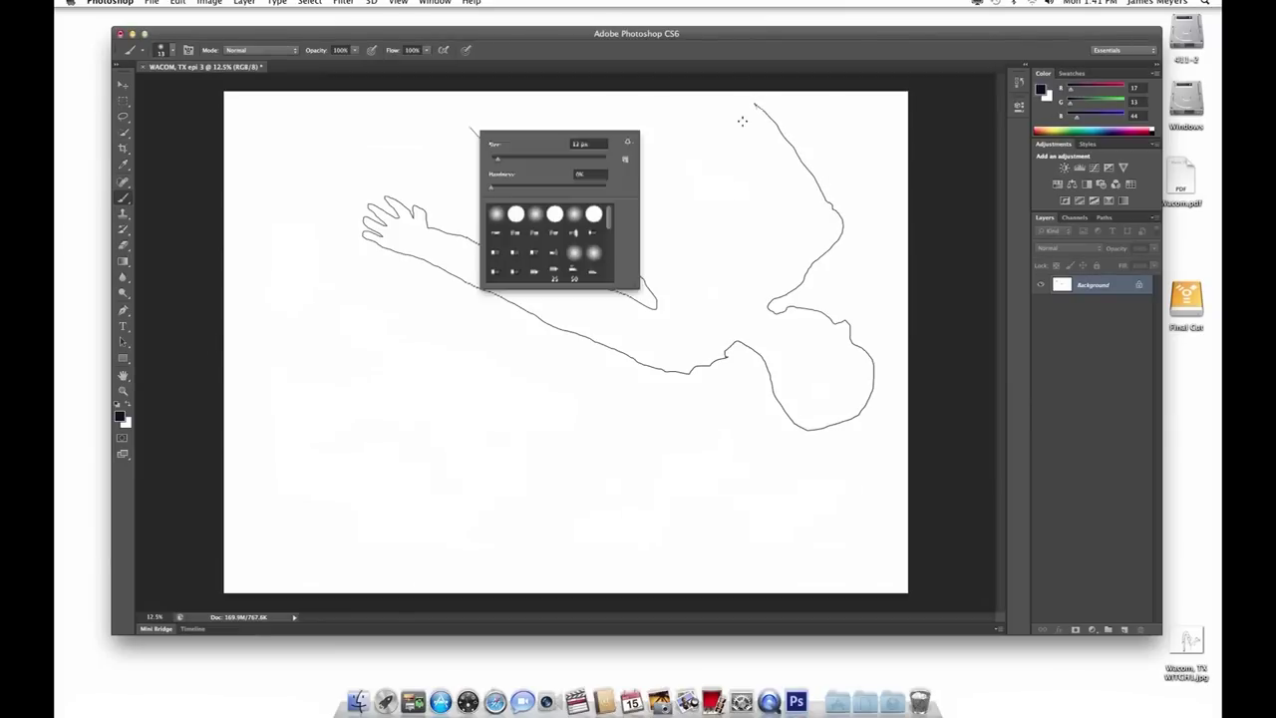
Draw the second arm's outline and add fingertip strokes.
left_click(722, 123)
mouse_move(720, 118)
left_mouse_down()
mouse_move(779, 204)
mouse_move(770, 231)
mouse_move(609, 96)
left_mouse_up()
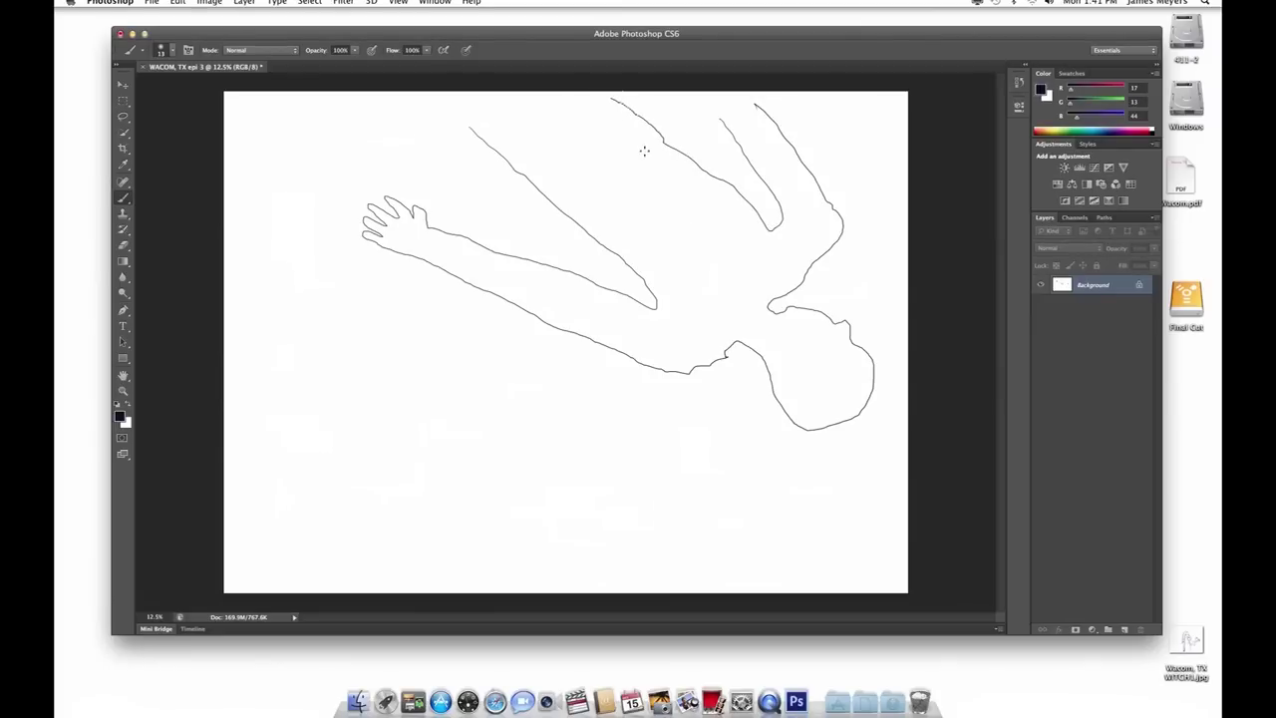
right_click(770, 207)
key("Escape")
left_click_drag(767, 207, 769, 231)
left_click_drag(652, 291, 652, 307)
Add a small round navel mark and rib lines on the torso.
right_click(725, 222)
left_click(731, 212)
left_click_drag(661, 240, 658, 242)
right_click(618, 213)
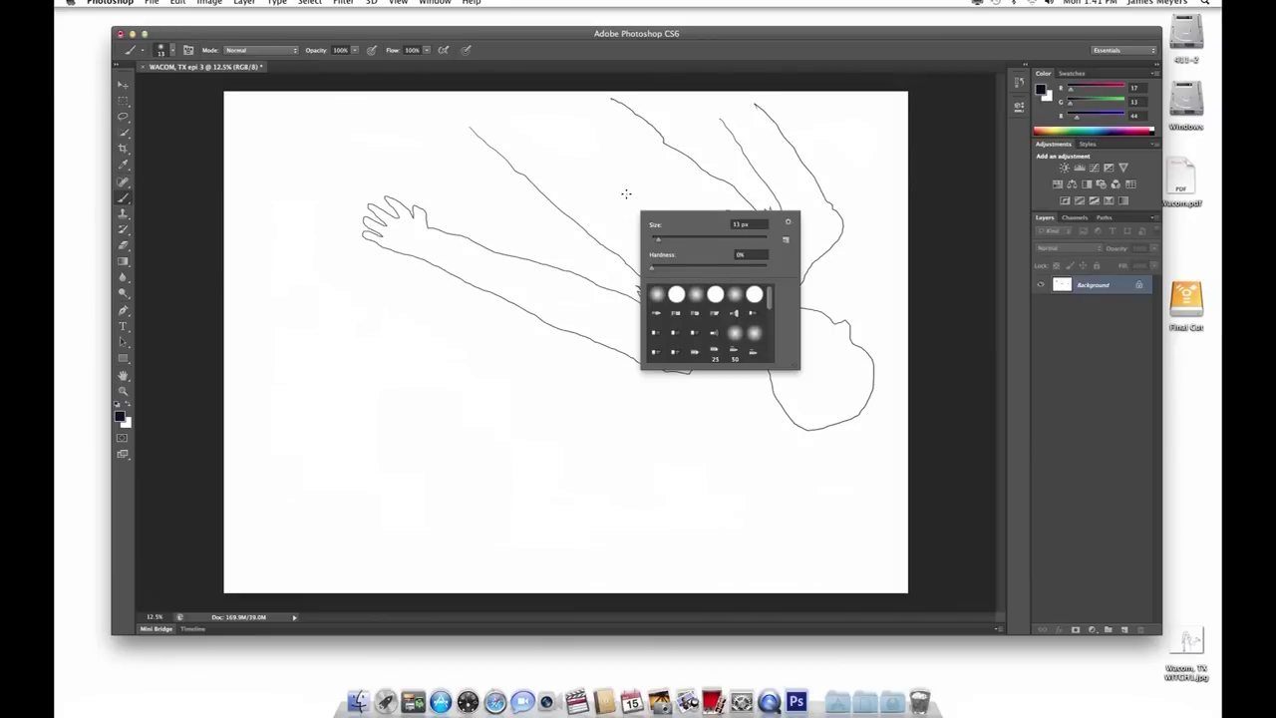
right_click(622, 194)
right_click(572, 189)
mouse_move(602, 190)
left_mouse_down()
mouse_move(574, 197)
mouse_move(602, 222)
left_mouse_up()
Choose the first brush preset (13 px, 0% hardness) and sketch chest markings.
right_click(580, 213)
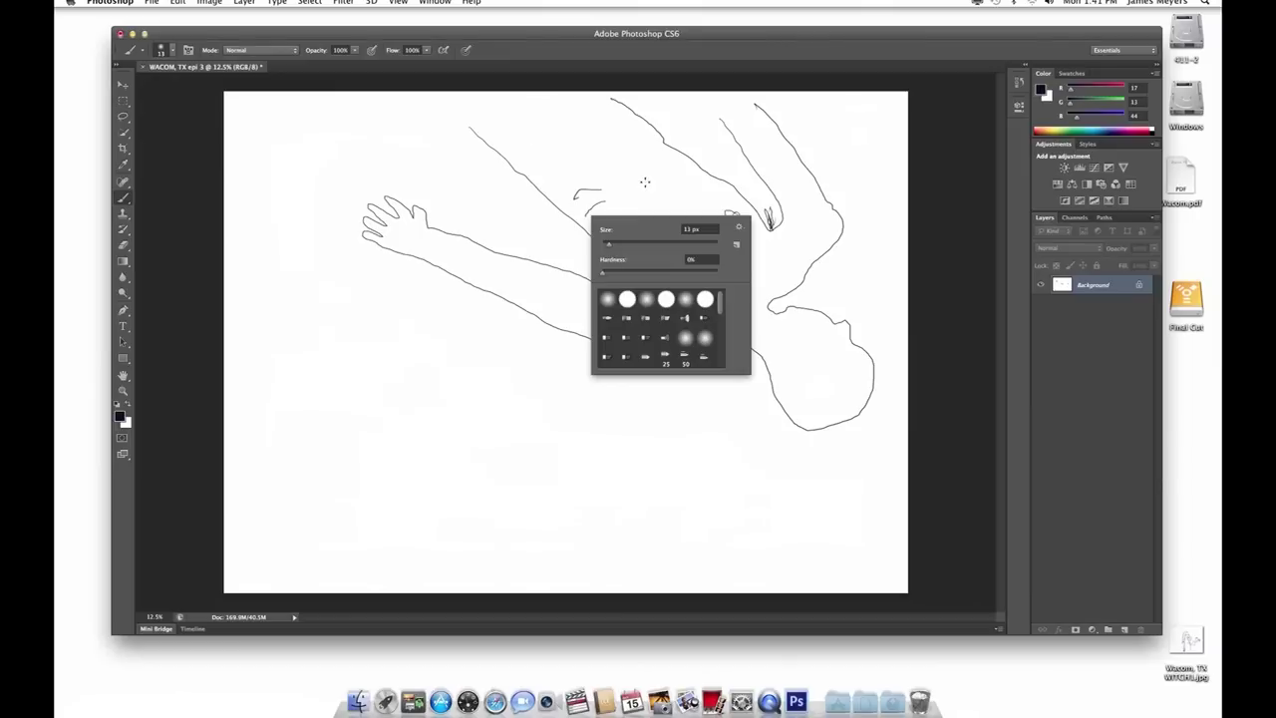
left_click(684, 180)
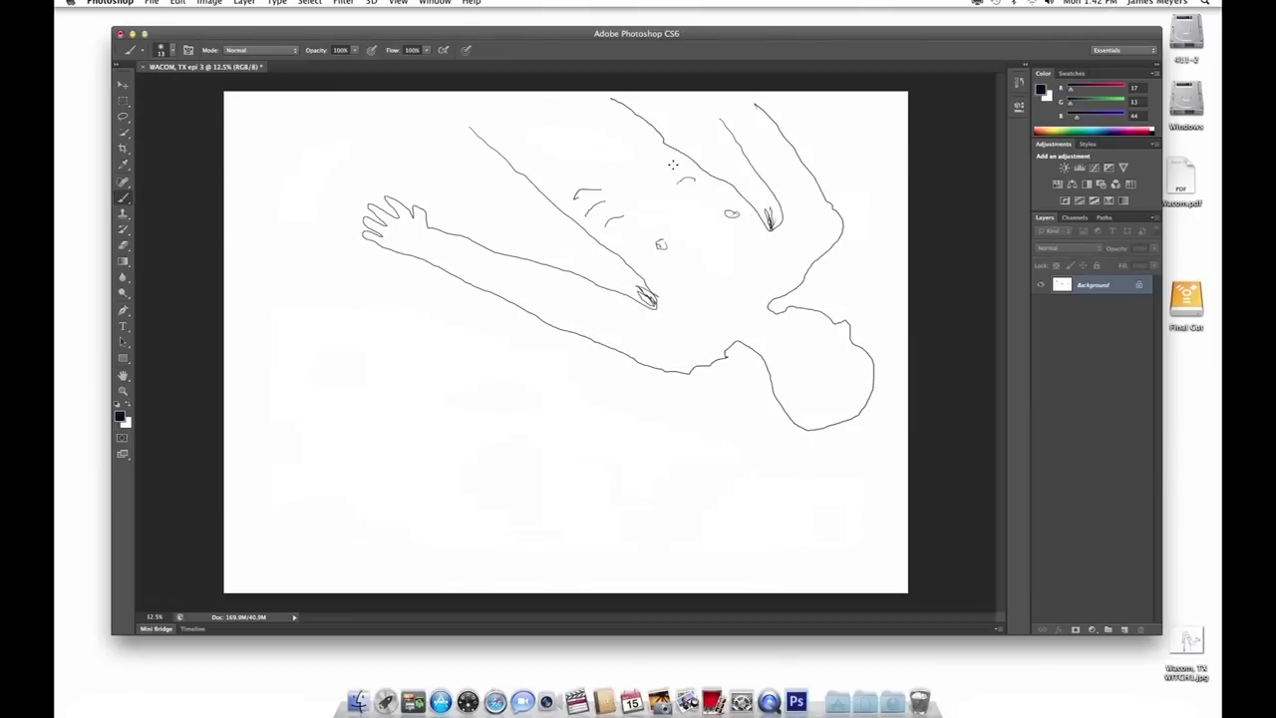
right_click(684, 167)
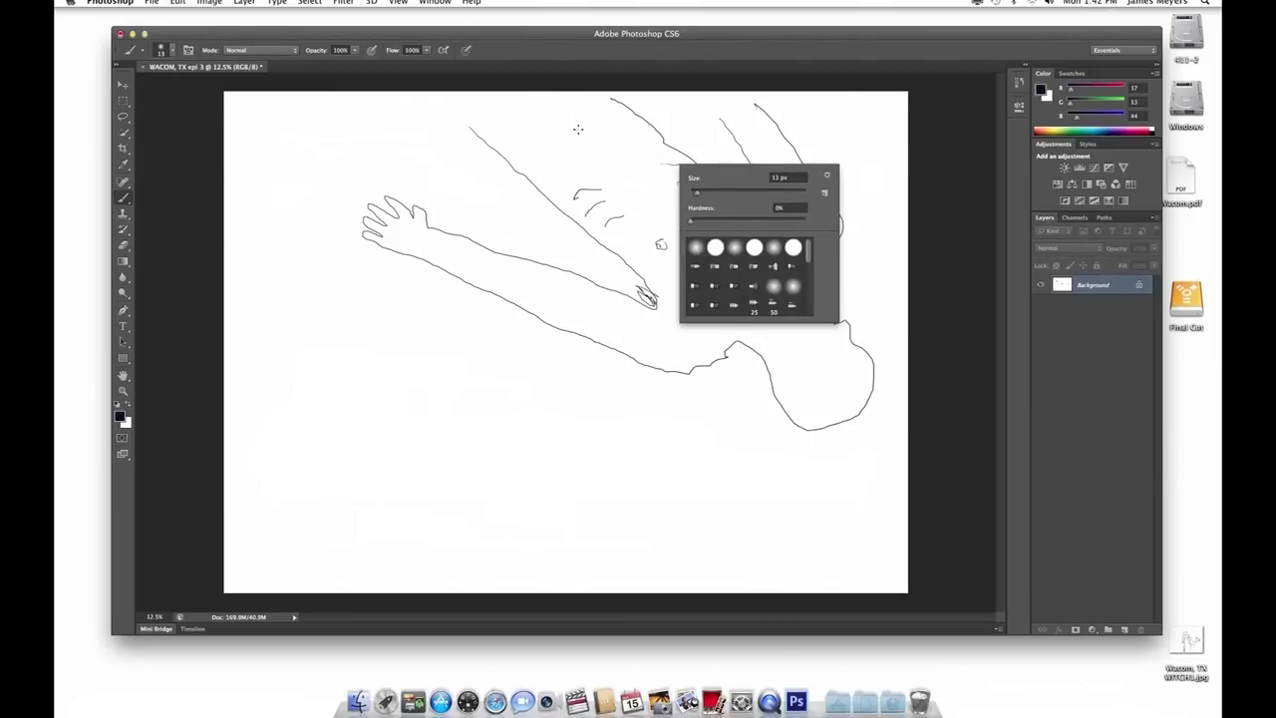
left_click(595, 142)
right_click(600, 143)
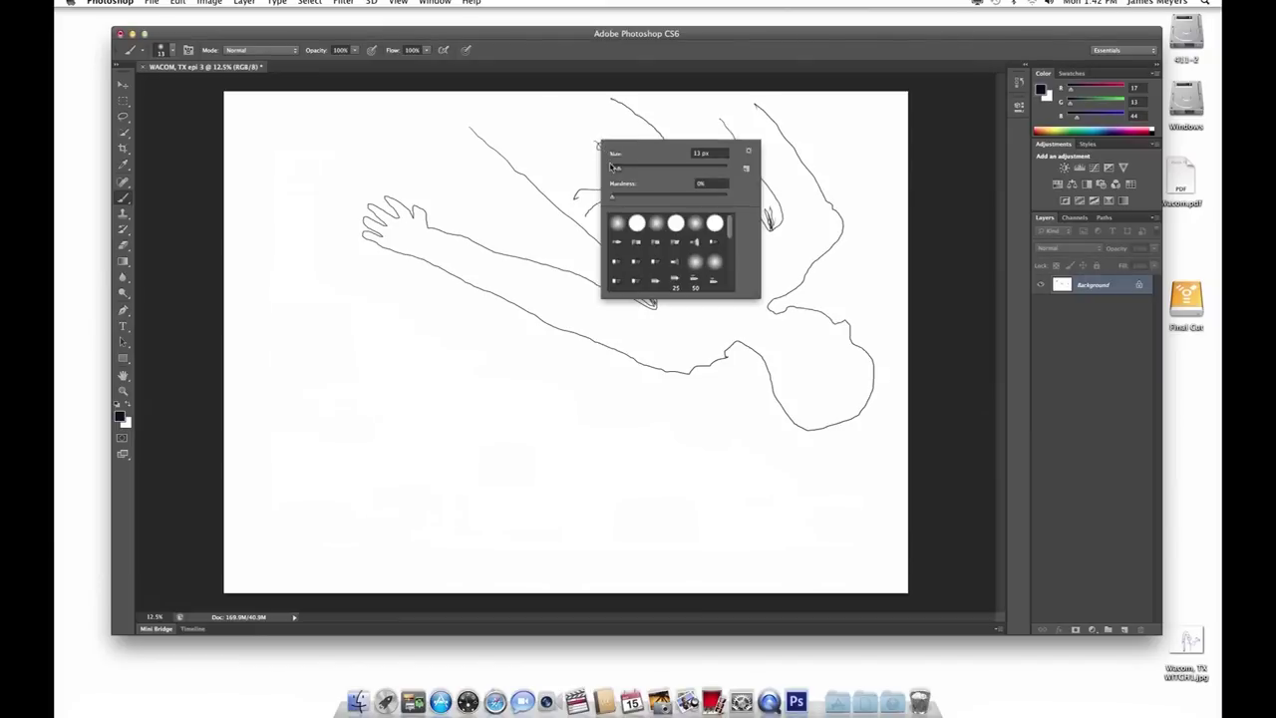
double_click(618, 224)
mouse_move(685, 253)
left_mouse_down()
mouse_move(687, 206)
mouse_move(706, 186)
left_mouse_up()
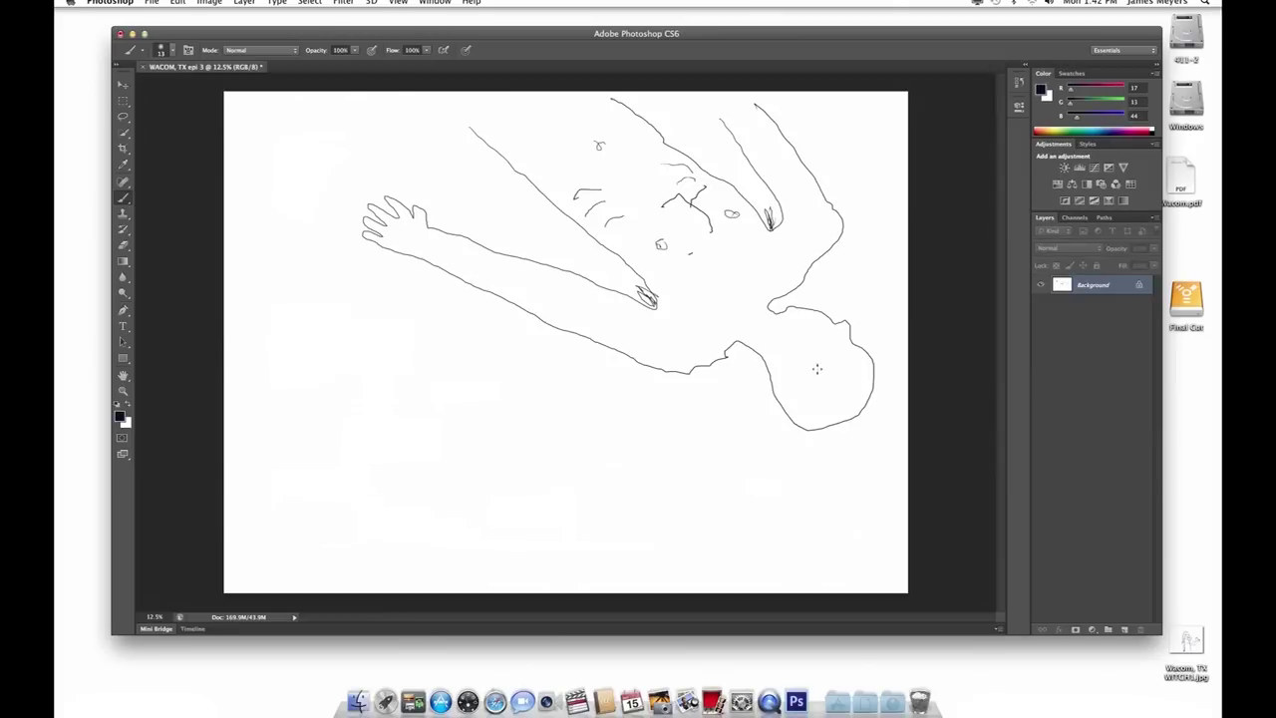
Draw an eye on the face and jagged strokes along the chin and neck.
left_click_drag(823, 365, 839, 365)
mouse_move(801, 321)
left_mouse_down()
mouse_move(780, 323)
mouse_move(800, 307)
mouse_move(784, 271)
mouse_move(759, 287)
mouse_move(757, 315)
mouse_move(781, 313)
mouse_move(786, 422)
left_mouse_up()
left_click(769, 333)
left_click_drag(801, 349, 791, 393)
left_click_drag(783, 313, 796, 345)
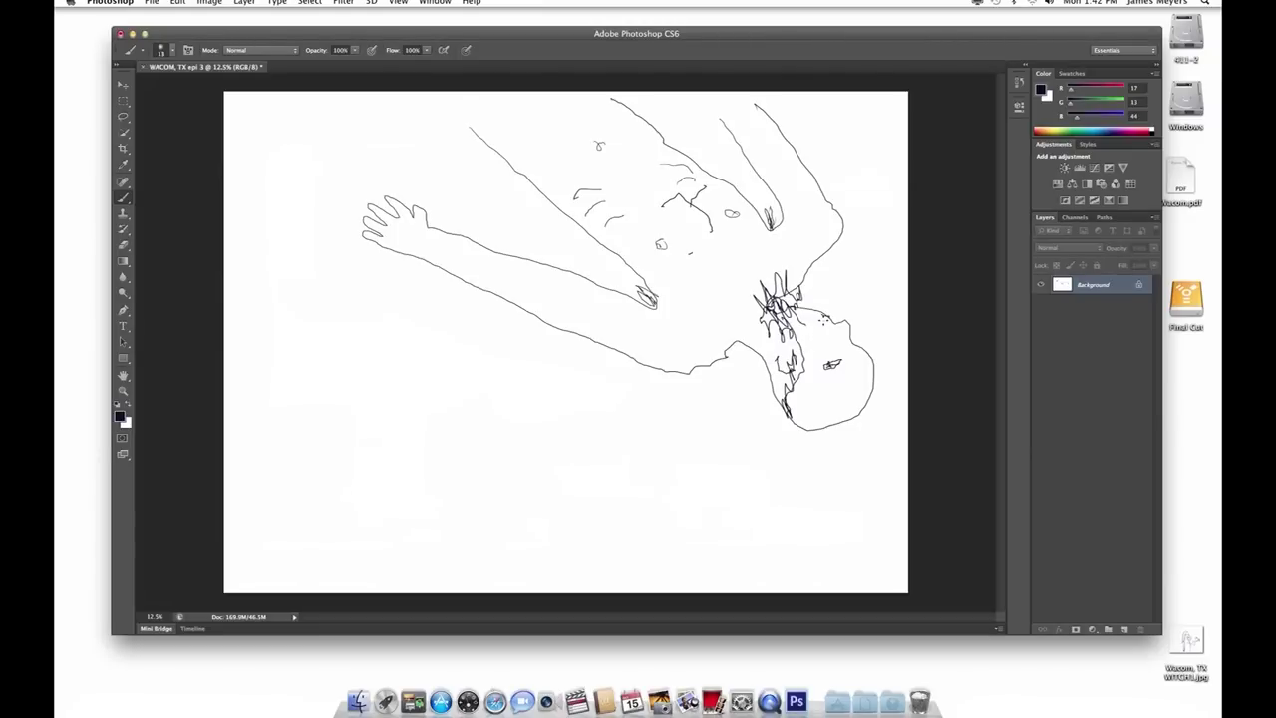
Add strokes at the head top, erase a gap in the arm outline, and begin the knife blade.
left_click_drag(803, 323, 831, 307)
left_click_drag(546, 263, 514, 273)
left_click_drag(478, 326, 528, 254)
Finish the knife blade and handle and scribble a hand gripping the handle.
mouse_move(529, 253)
left_mouse_down()
mouse_move(543, 257)
mouse_move(498, 337)
left_mouse_up()
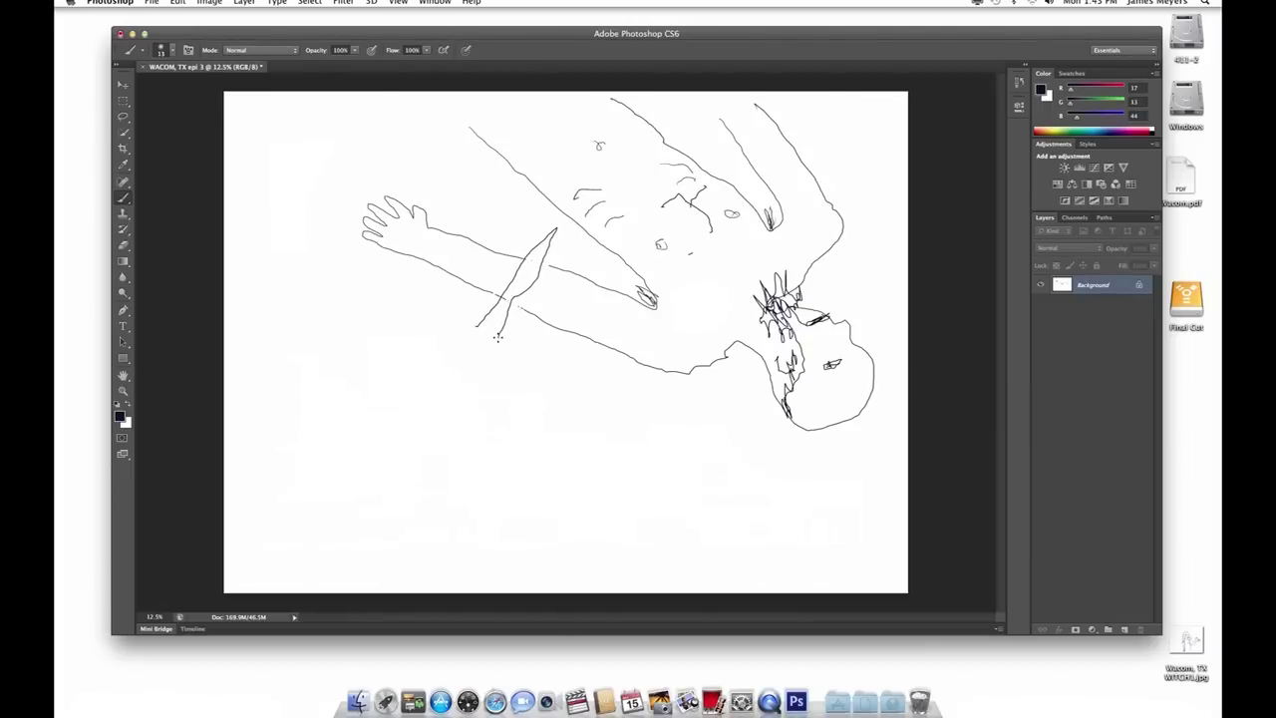
mouse_move(482, 332)
left_mouse_down()
mouse_move(461, 300)
mouse_move(484, 337)
mouse_move(524, 341)
left_mouse_up()
left_click_drag(493, 339, 475, 324)
mouse_move(465, 340)
left_mouse_down()
mouse_move(499, 338)
mouse_move(477, 351)
left_mouse_up()
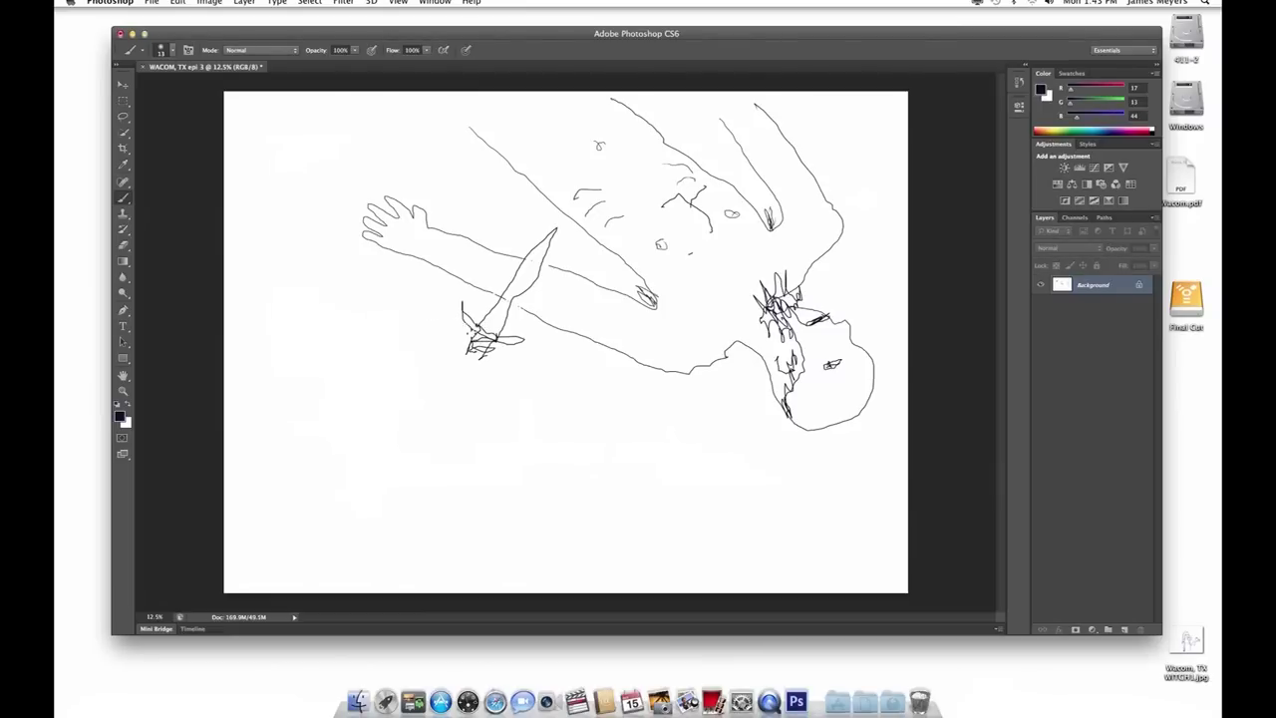
left_click_drag(469, 339, 476, 353)
left_click_drag(434, 391, 477, 423)
mouse_move(476, 347)
left_mouse_down()
mouse_move(456, 357)
mouse_move(494, 368)
left_mouse_up()
Draw the forearm reaching toward the bottom, hatch it, and dot the blade.
mouse_move(520, 420)
left_mouse_down()
mouse_move(571, 479)
mouse_move(708, 476)
left_mouse_up()
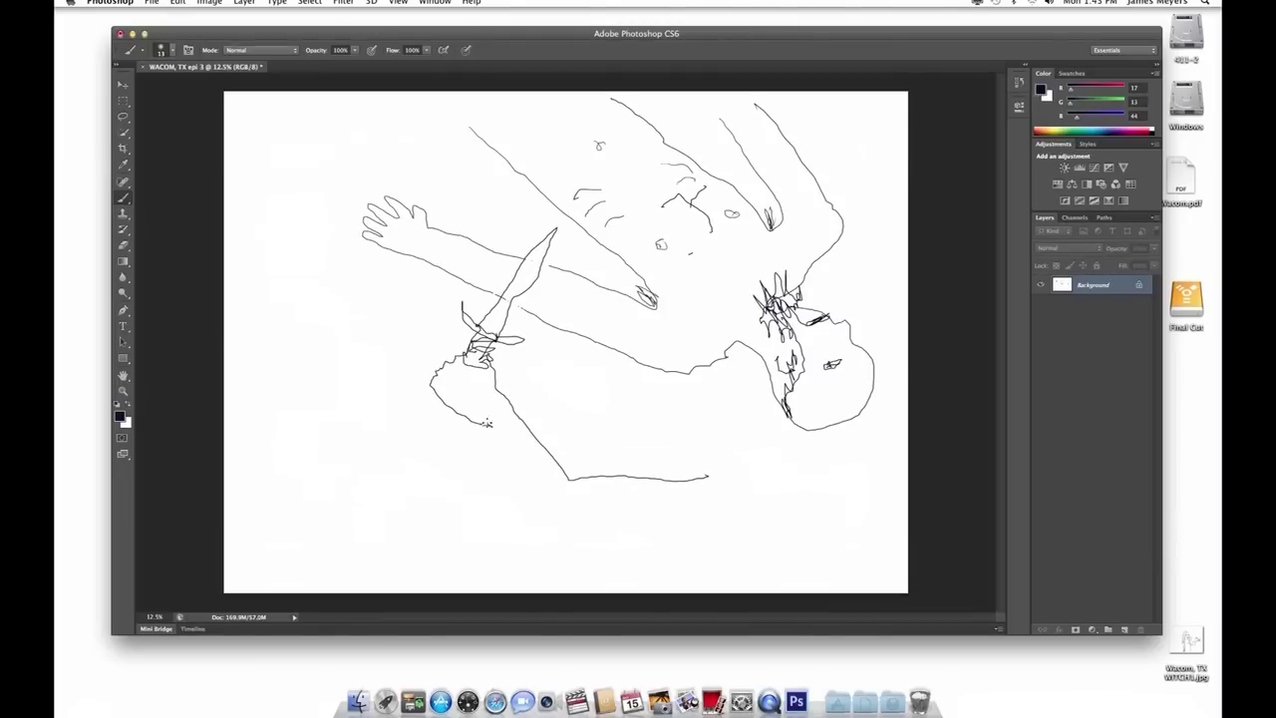
mouse_move(486, 426)
left_mouse_down()
mouse_move(550, 536)
mouse_move(732, 547)
left_mouse_up()
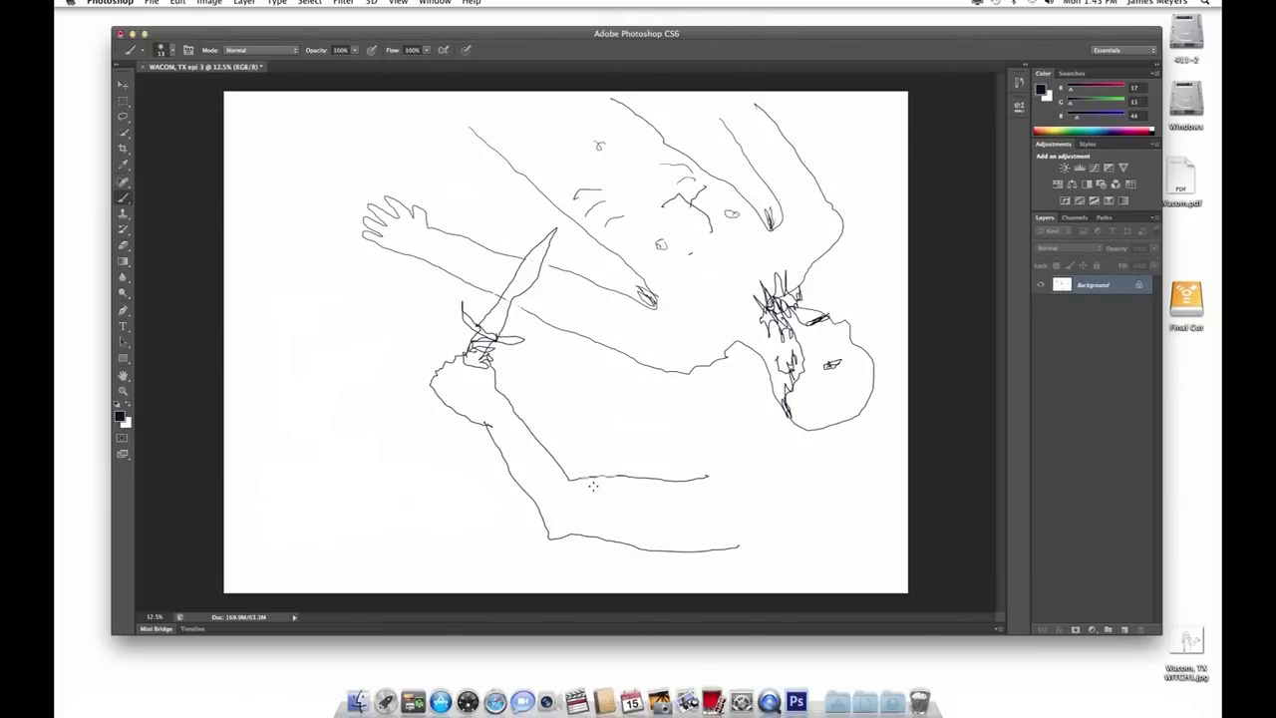
mouse_move(551, 512)
left_mouse_down()
mouse_move(545, 528)
mouse_move(526, 490)
left_mouse_up()
left_click_drag(498, 434, 496, 421)
left_click_drag(457, 391, 466, 394)
left_click(490, 321)
Add a line along the knife blade, then undo to compare.
left_click_drag(510, 299, 488, 329)
key("ctrl+z")
key("ctrl+z")
key("ctrl+z")
key("ctrl+z")
Save the drawing to the Desktop as JPEG 'WACOM, TX epi 3.jpg' at quality 10 Maximum.
left_click(155, 3)
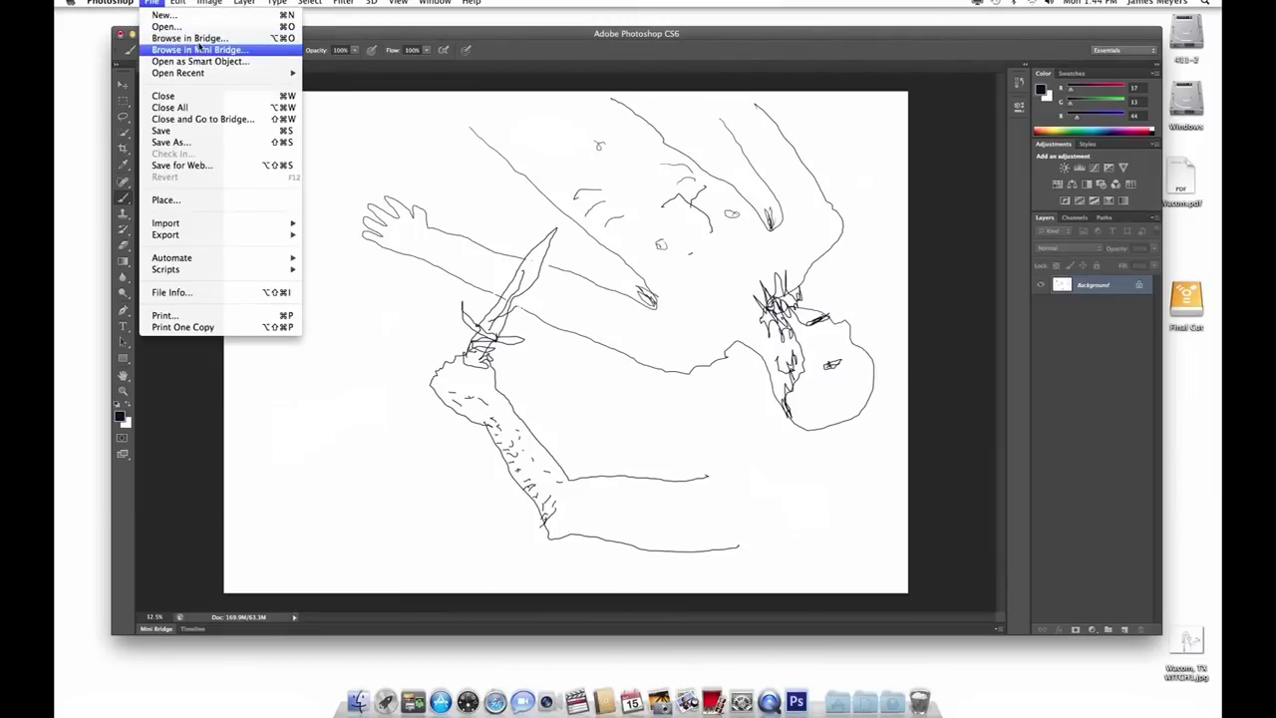
mouse_move(177, 73)
left_click(191, 142)
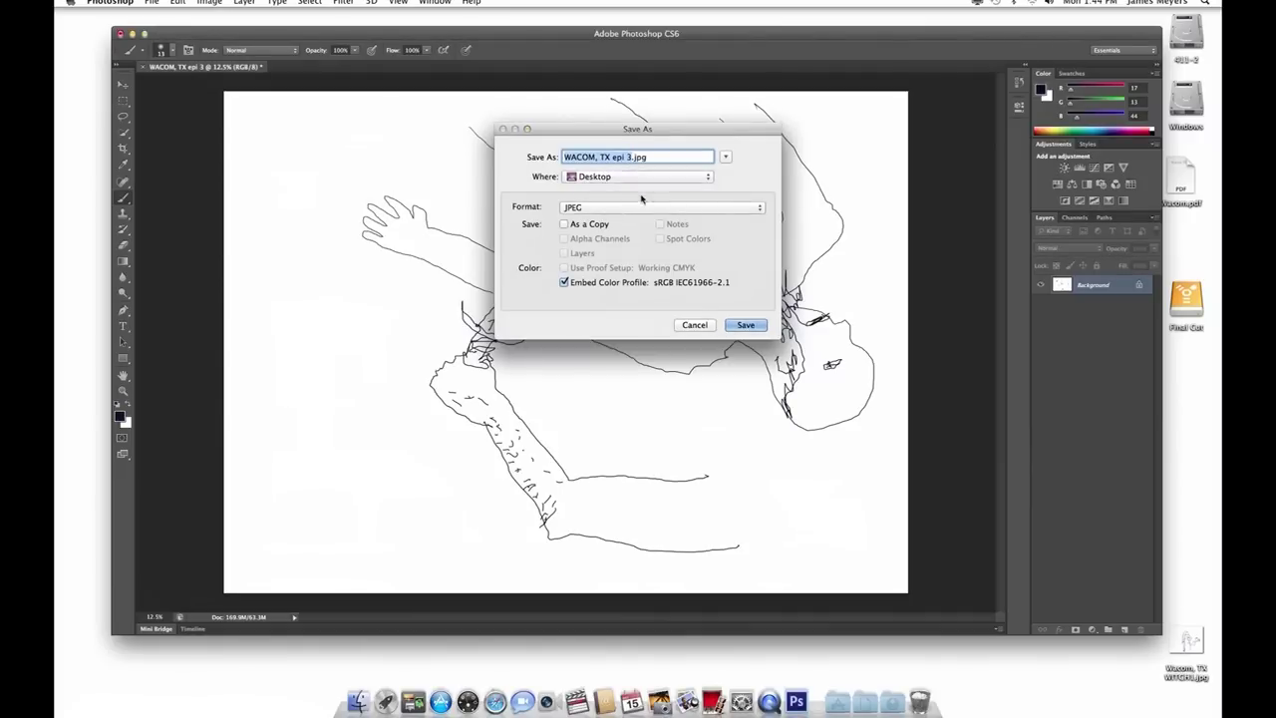
left_click(739, 324)
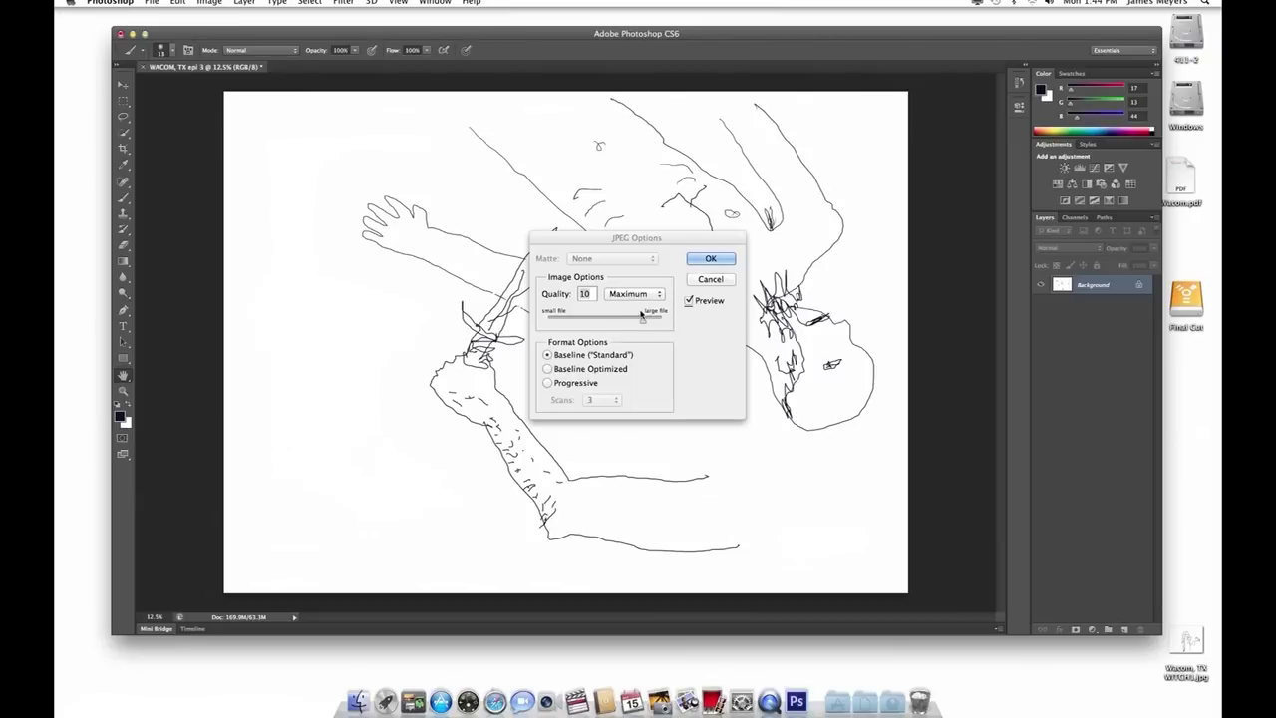
left_click(634, 294)
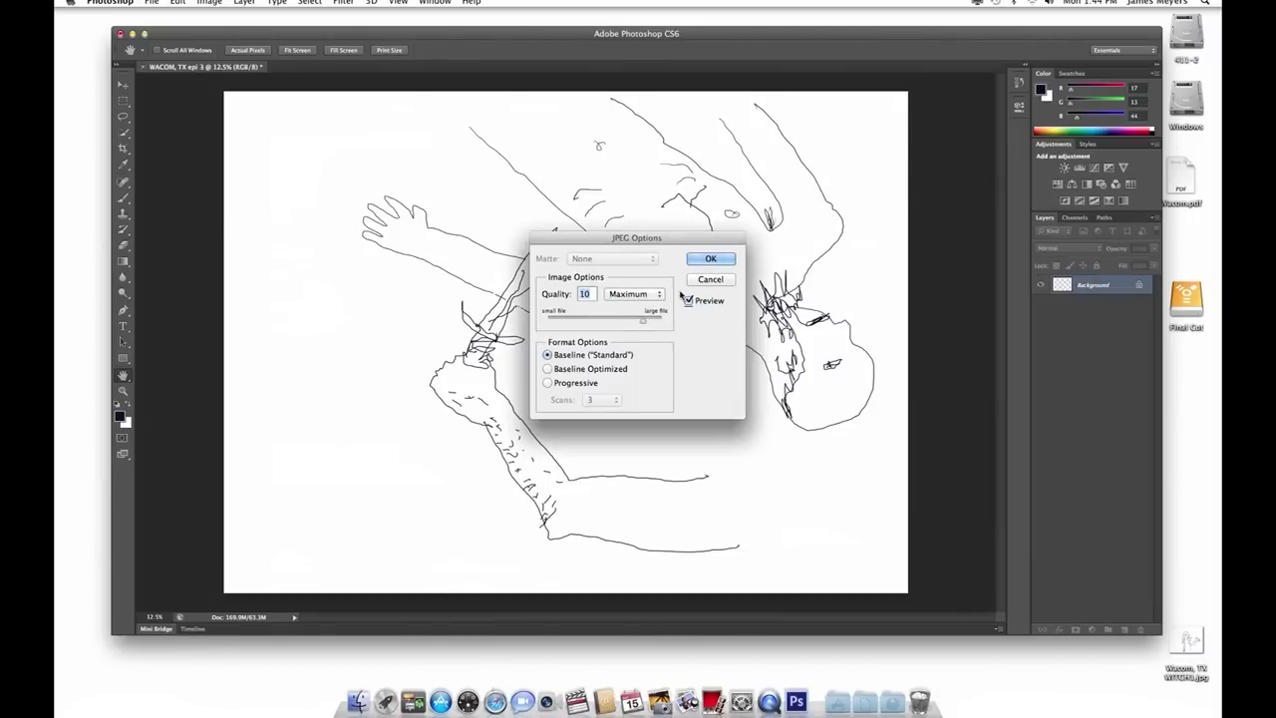
left_click(707, 261)
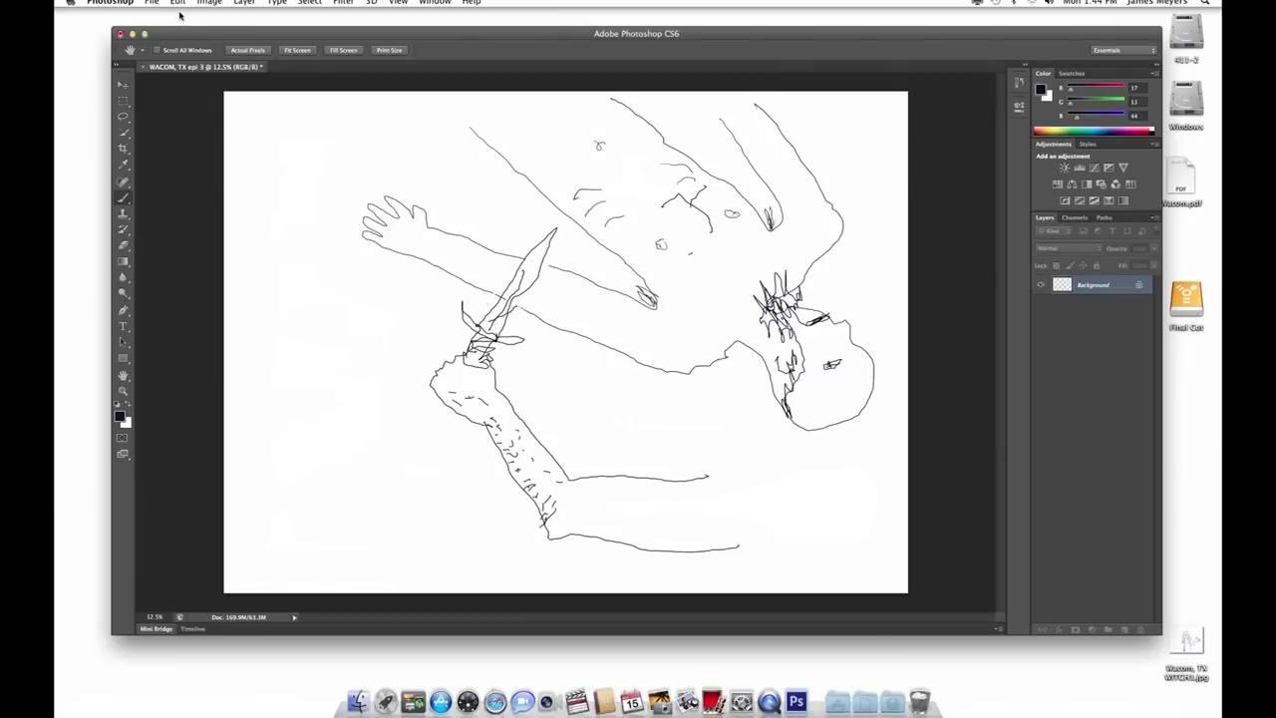
left_click(127, 3)
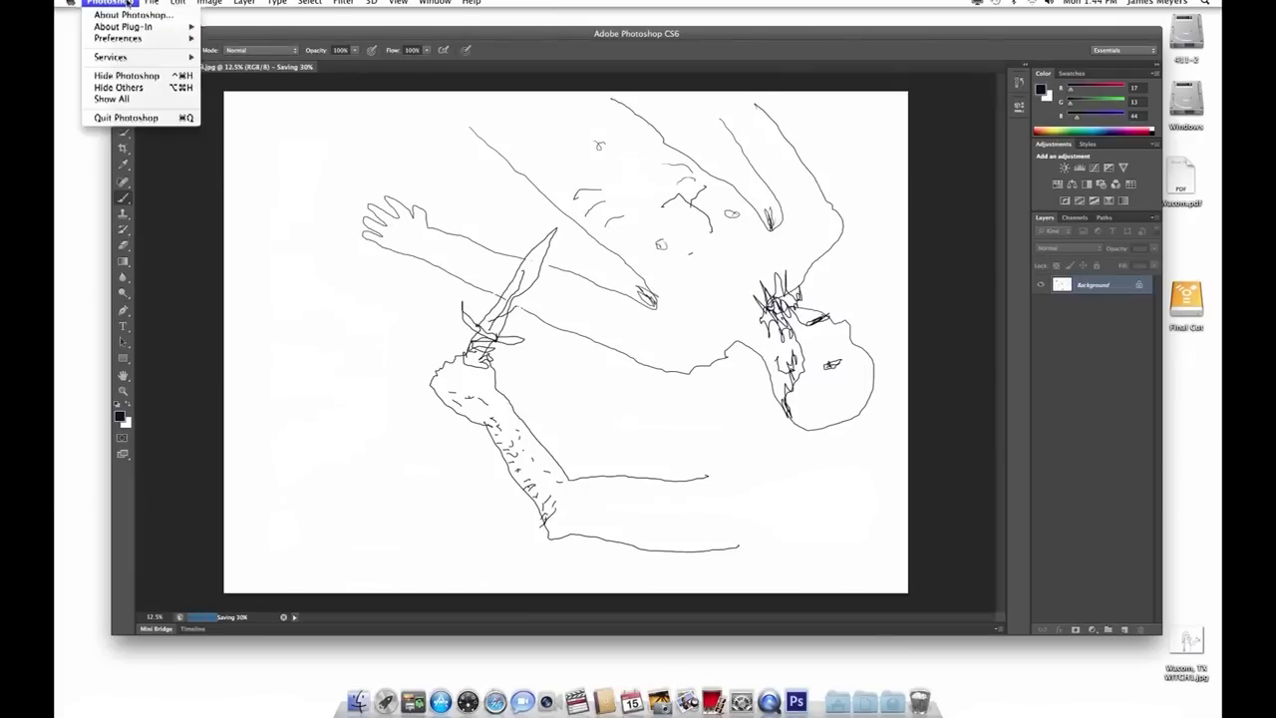
Hide Photoshop so the desktop with the saved JPEG is visible.
left_click(126, 76)
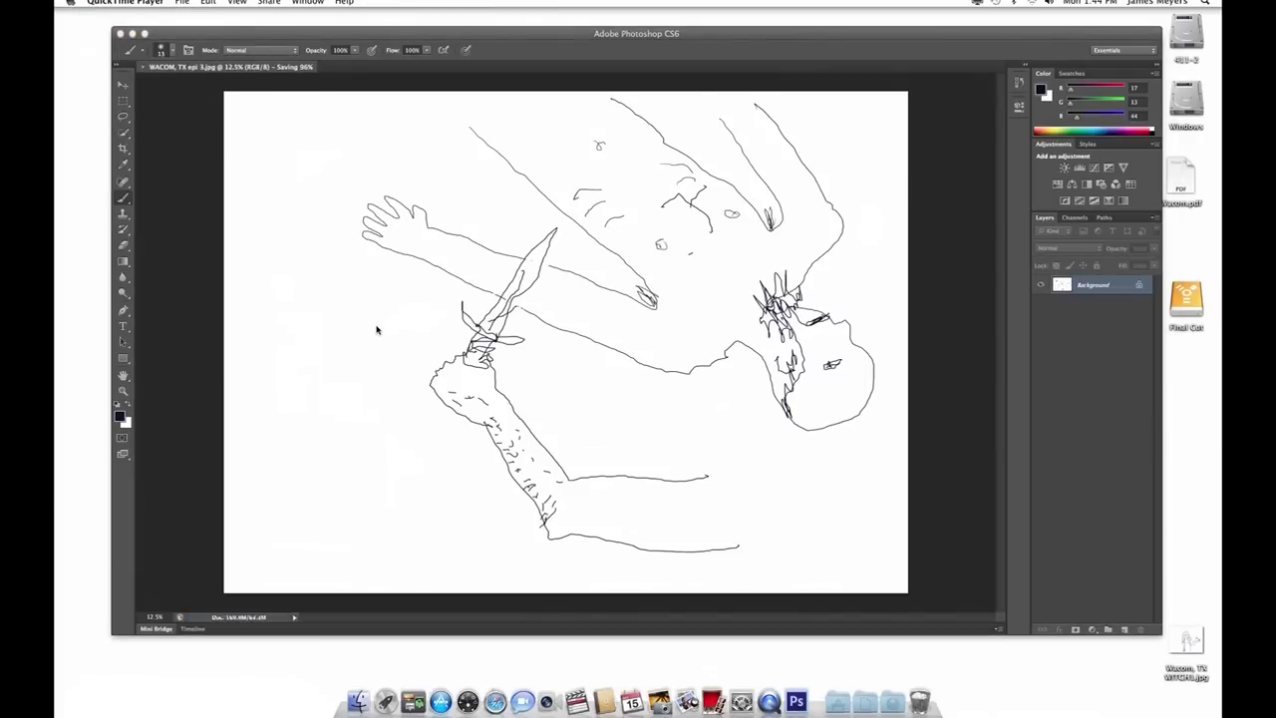
left_click(180, 3)
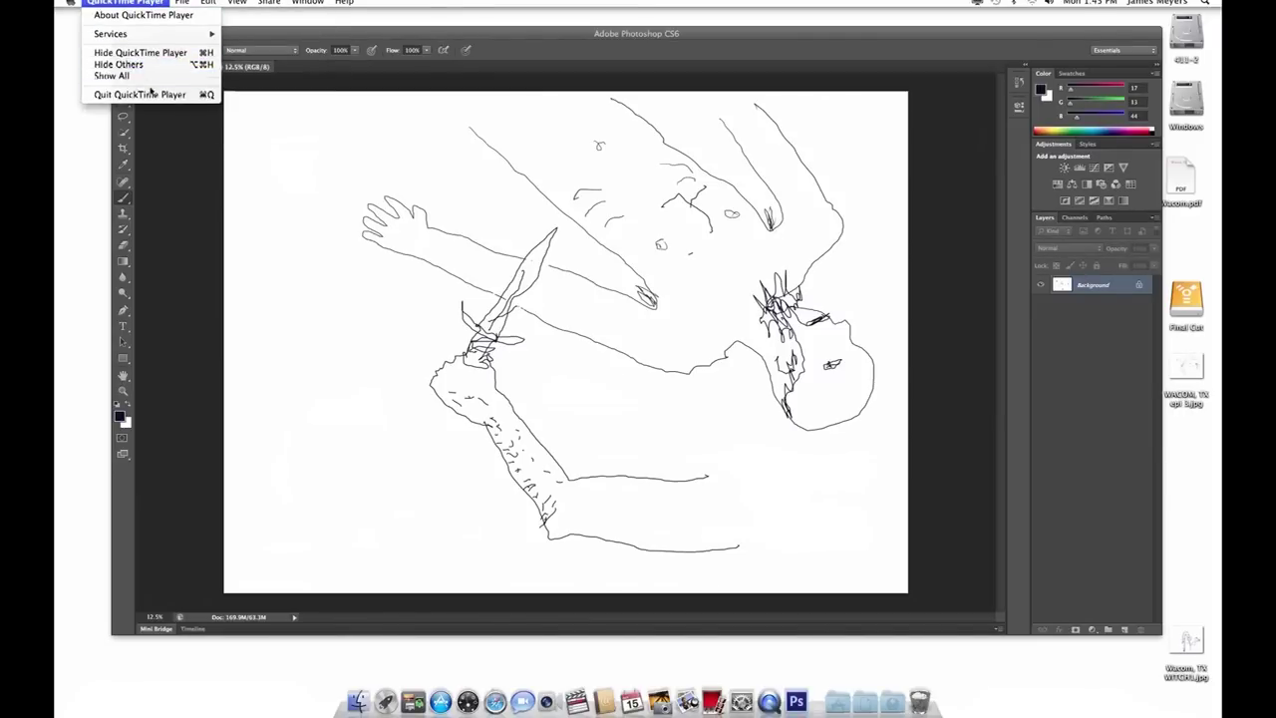
left_click(356, 35)
left_click(151, 3)
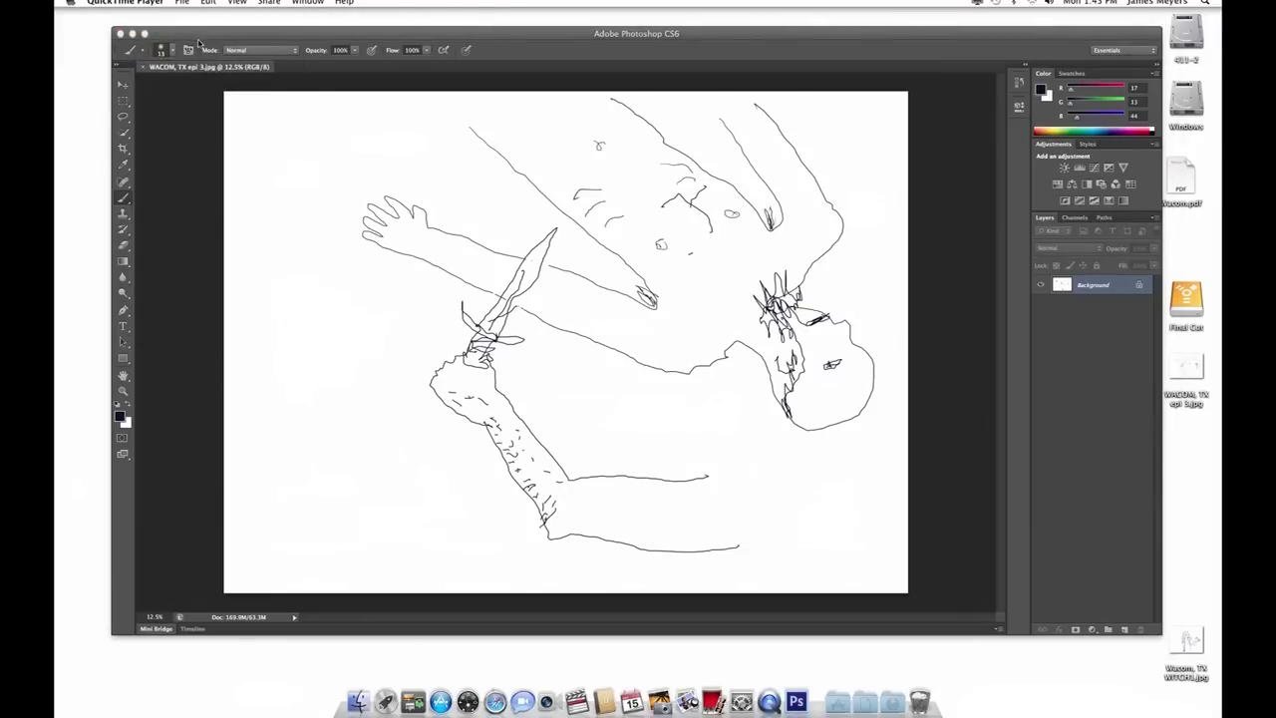
left_click(153, 3)
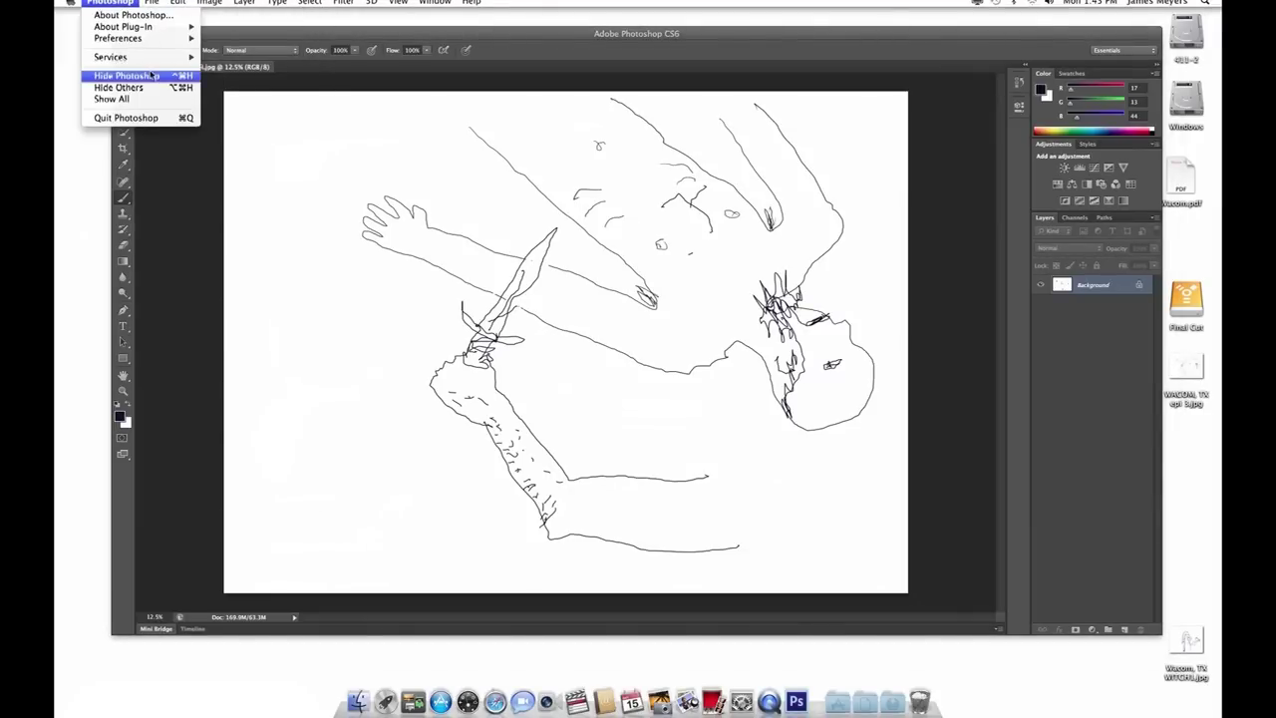
left_click(153, 75)
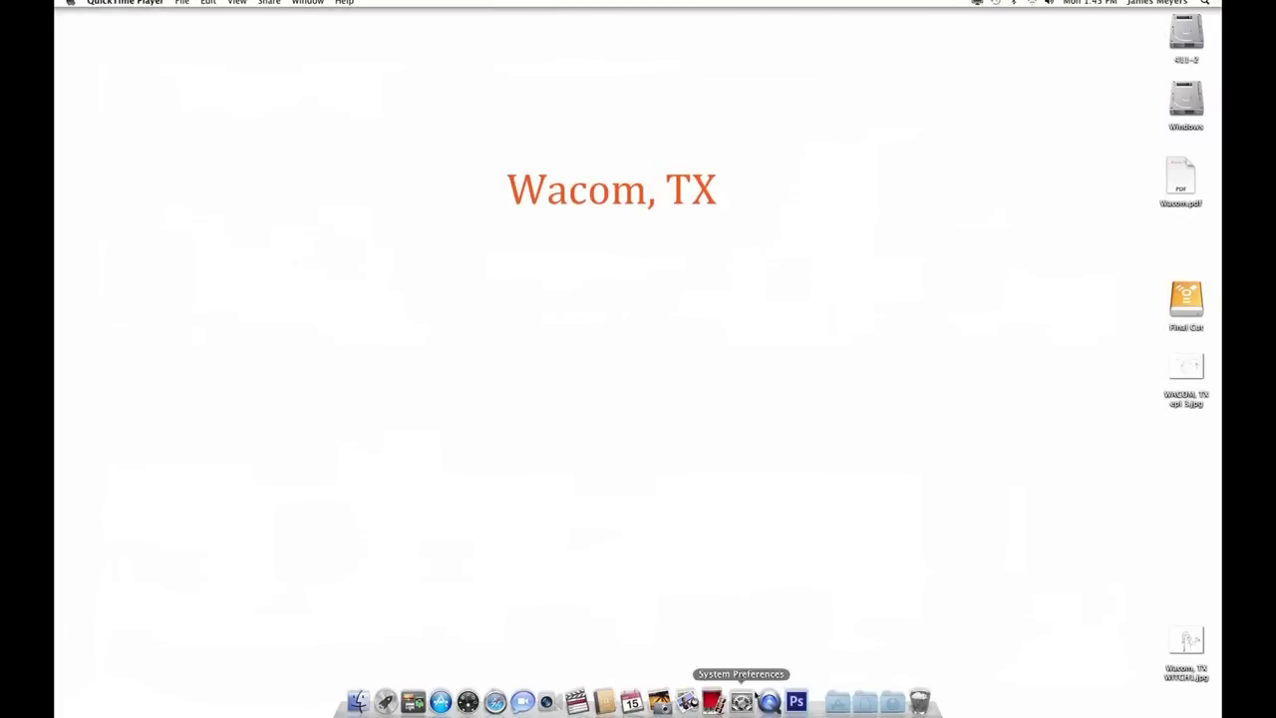
In Final Cut Pro, import the file WACOM, TX epi 3.jpg.
left_click(576, 703)
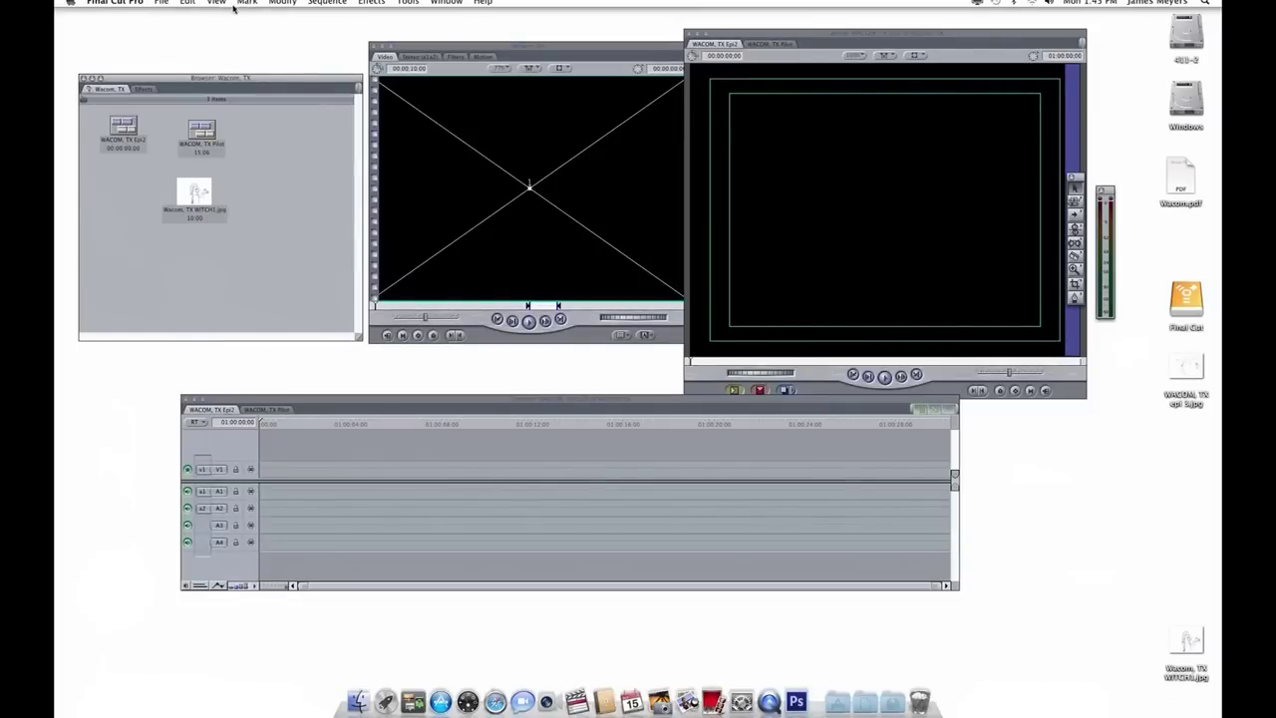
left_click(161, 2)
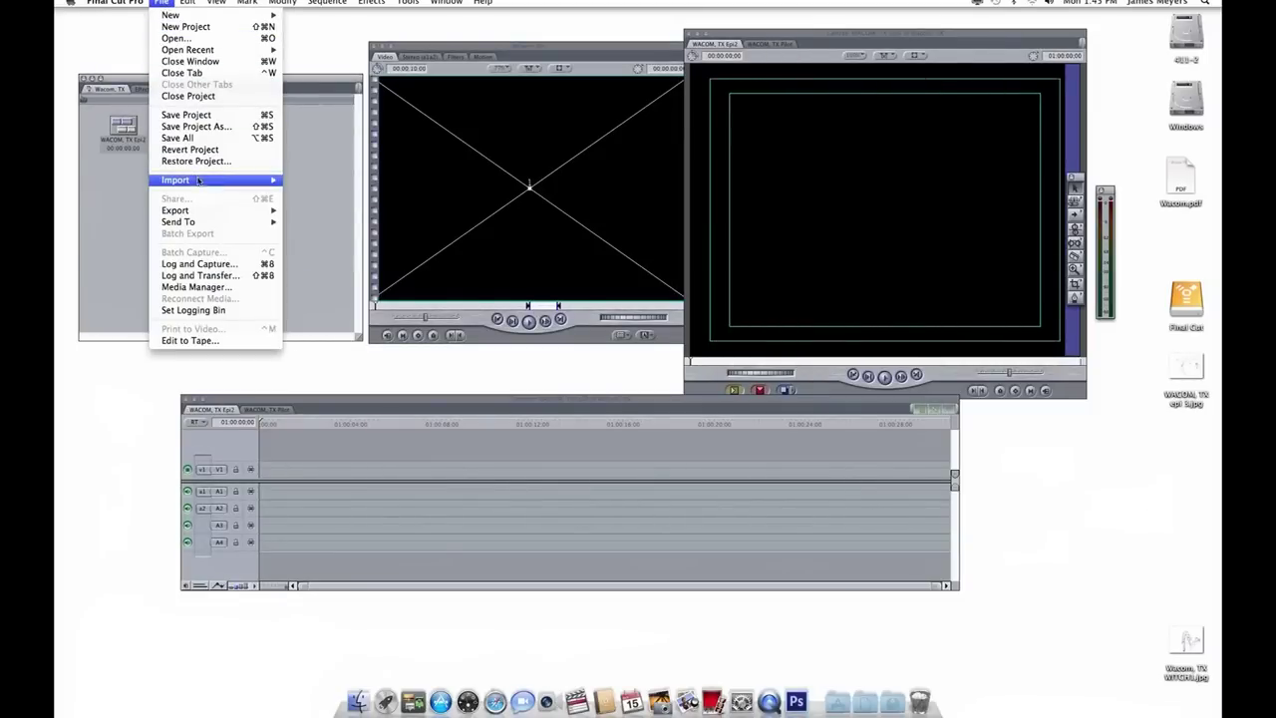
left_click(317, 183)
key("super+i")
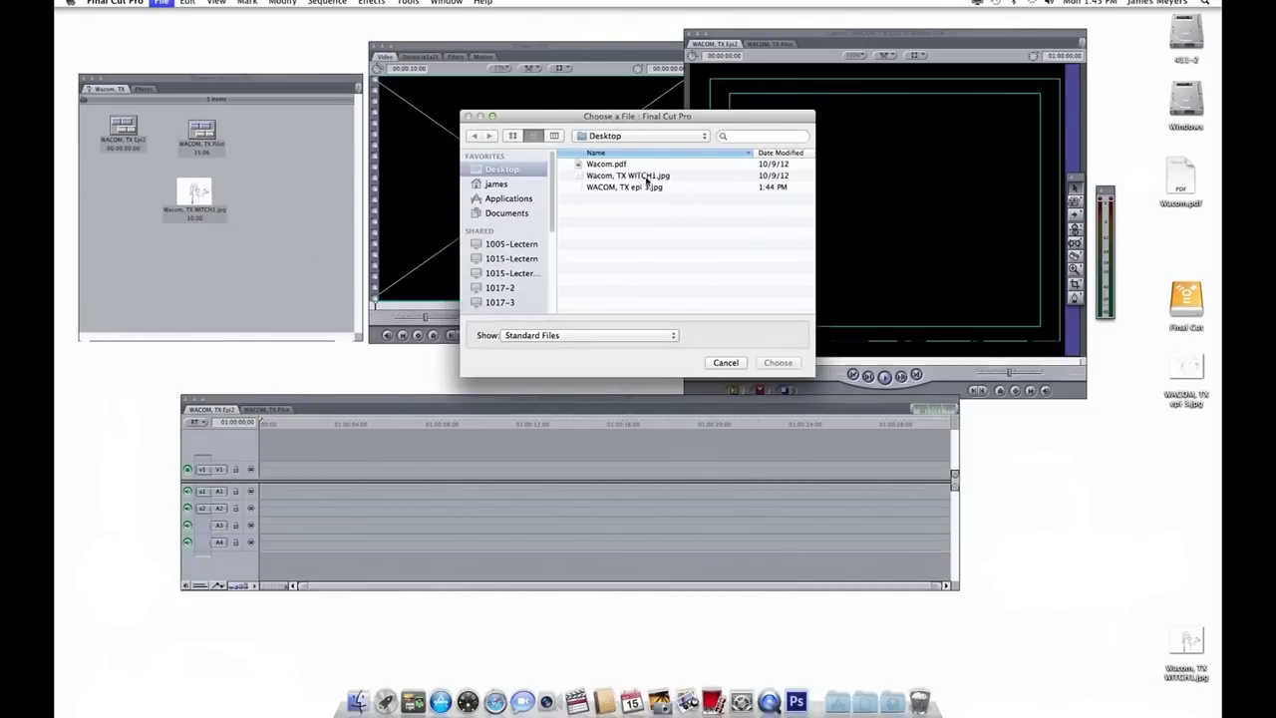
double_click(649, 187)
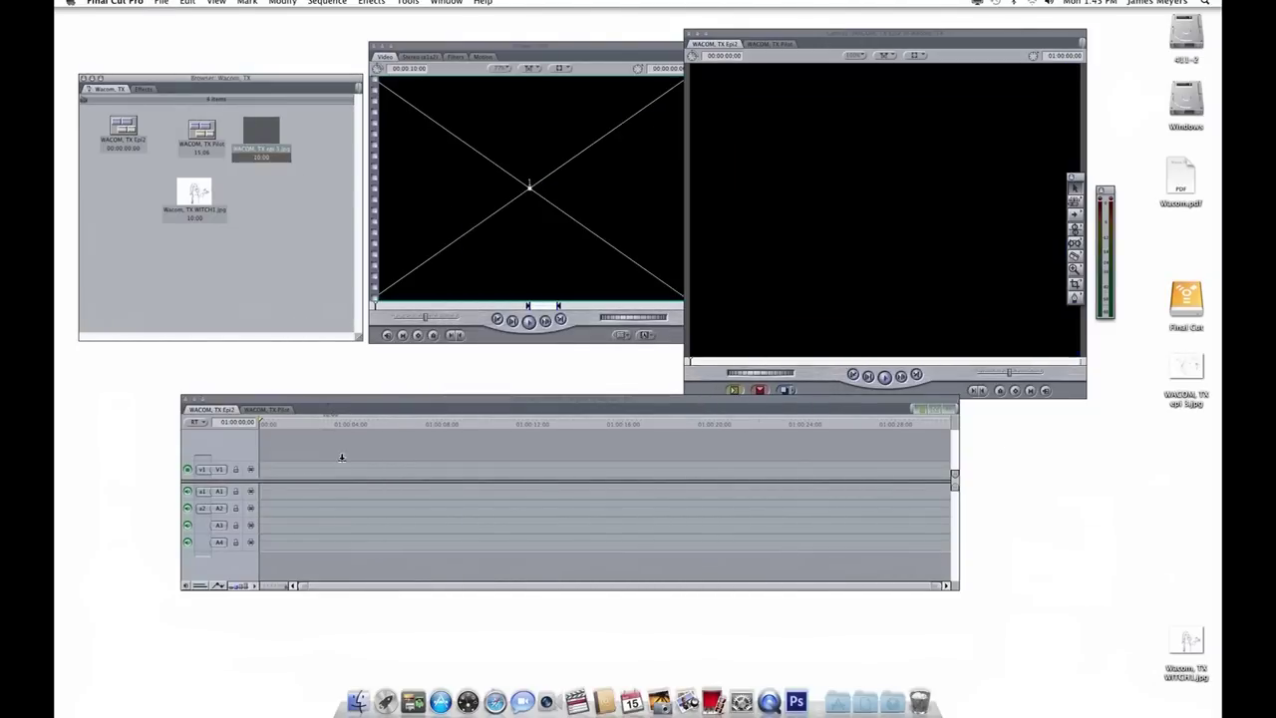
Place the epi 3 drawing at the start of track V1 as a 10-second clip.
left_click_drag(261, 138, 271, 469)
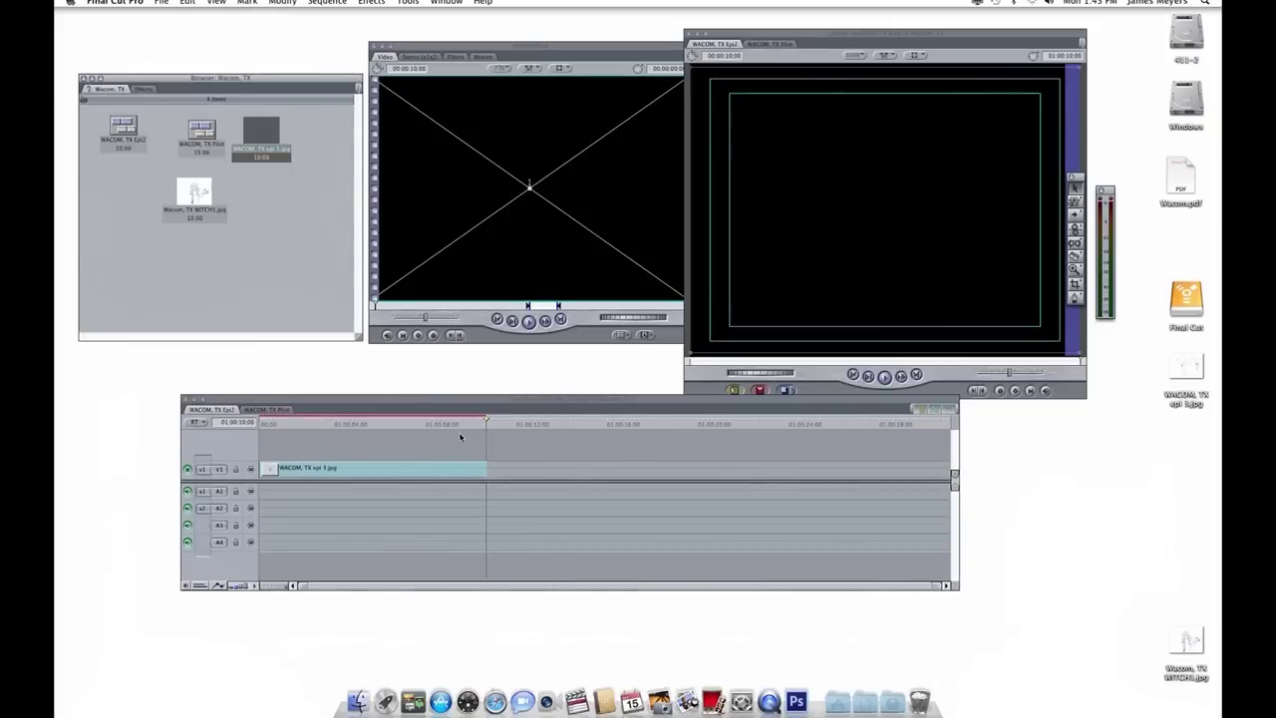
left_click(162, 2)
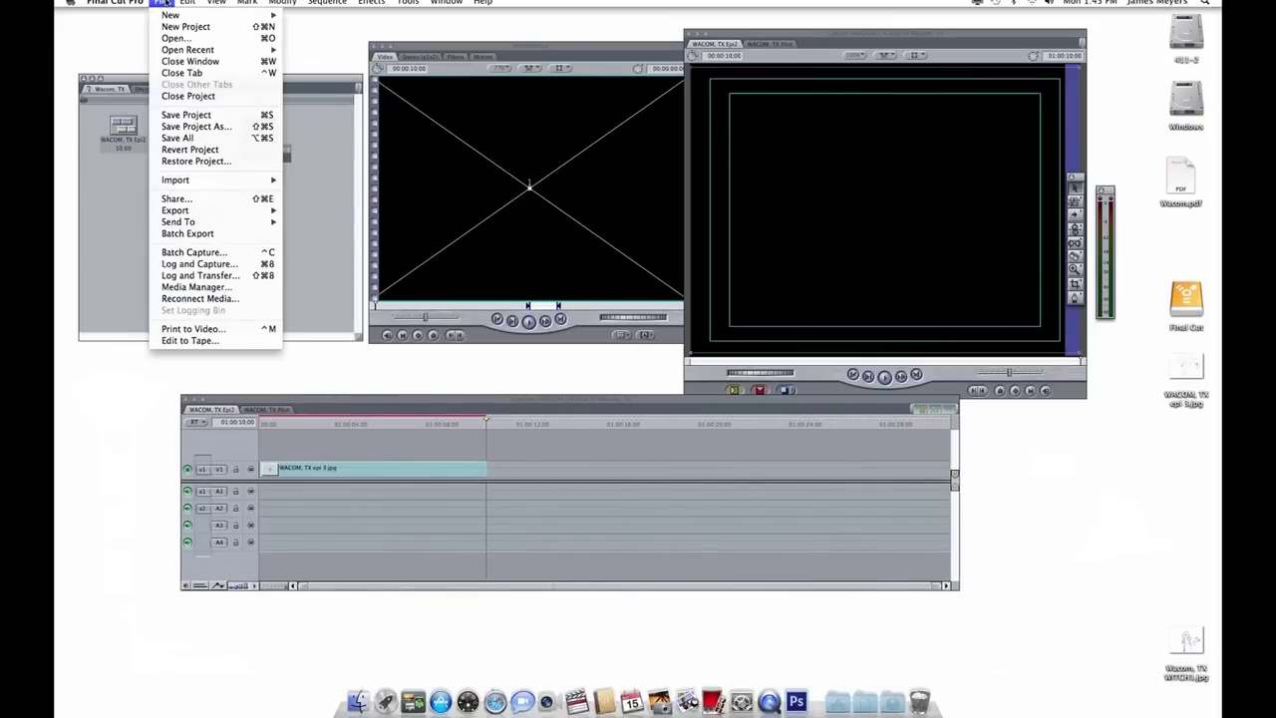
mouse_move(327, 2)
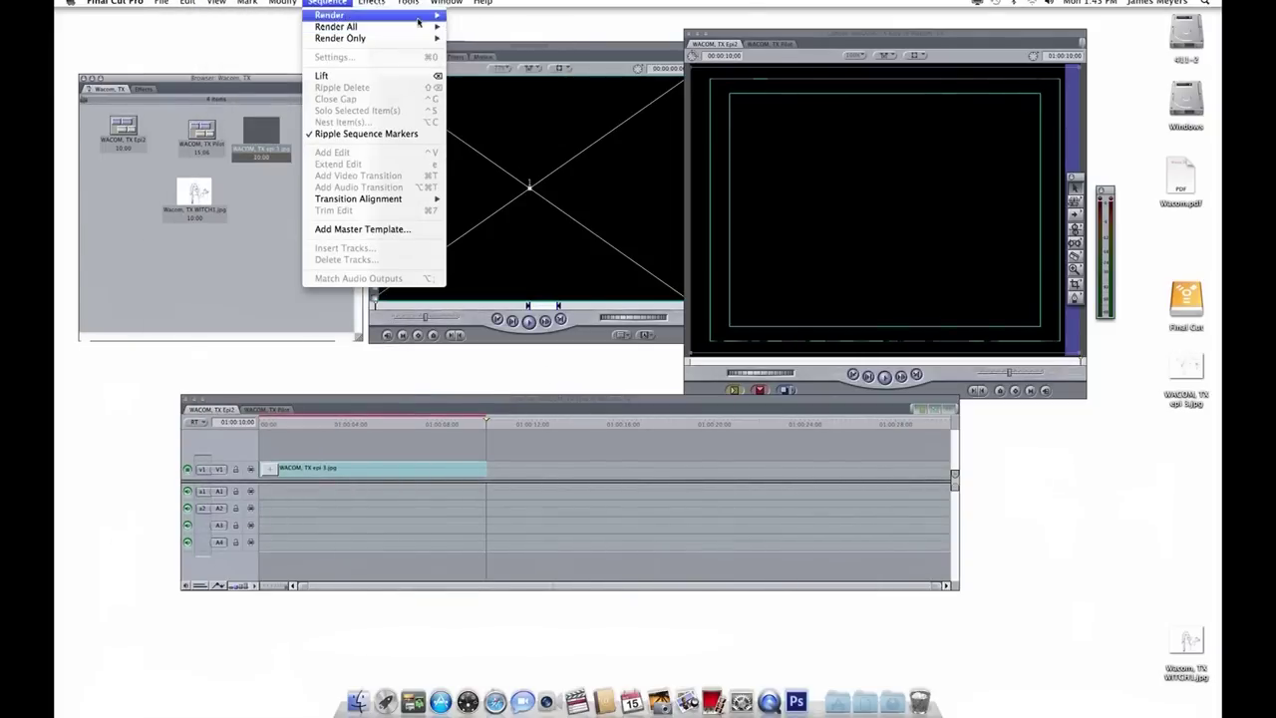
left_click(418, 443)
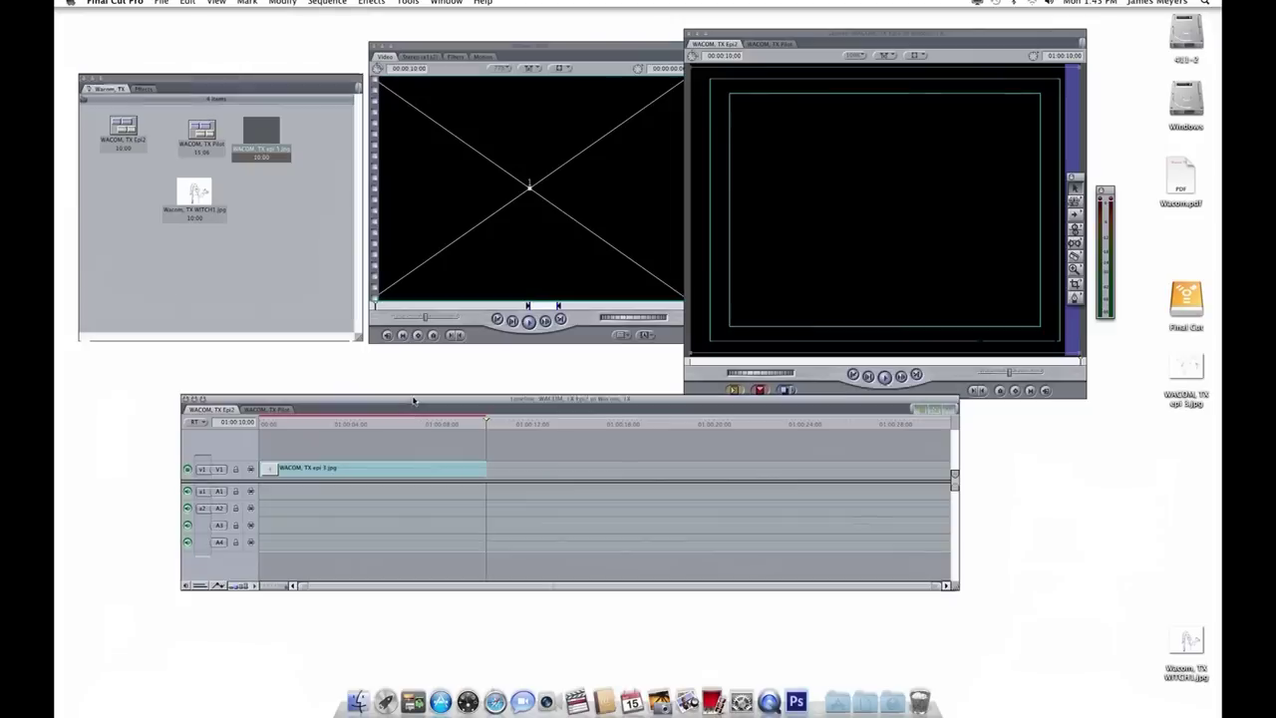
left_click(327, 2)
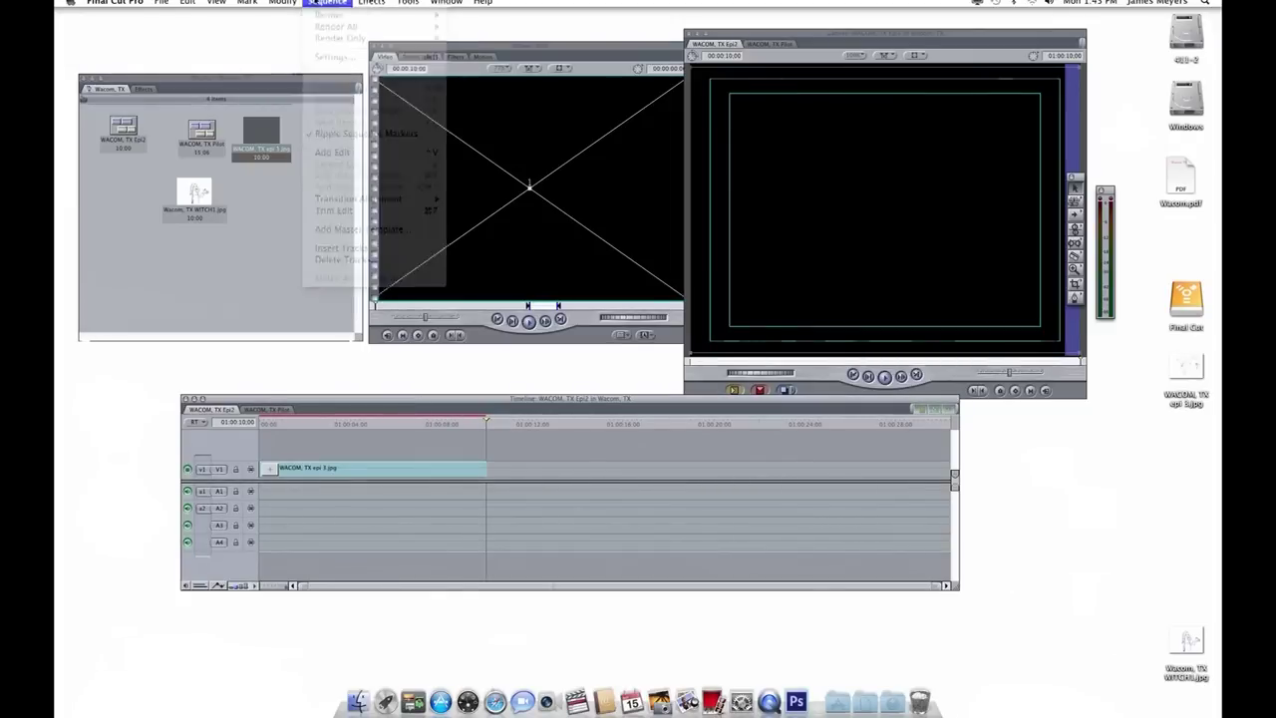
left_click(327, 2)
left_click(468, 27)
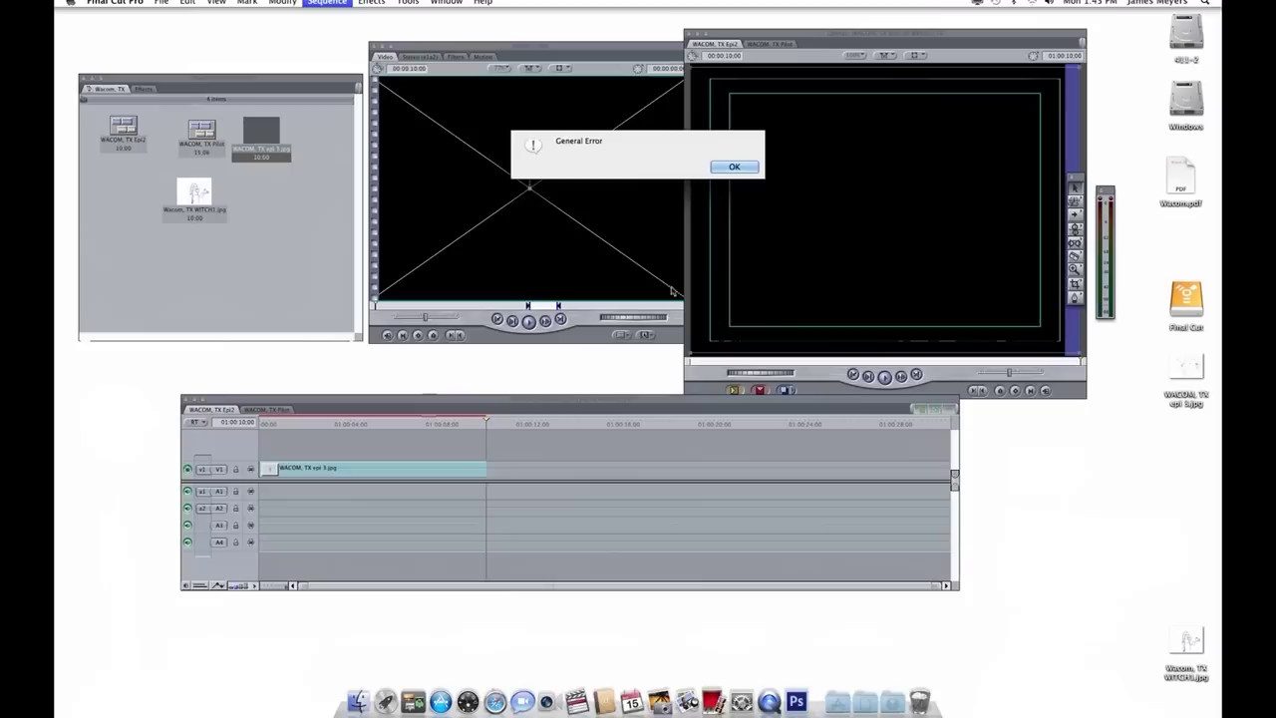
left_click(733, 166)
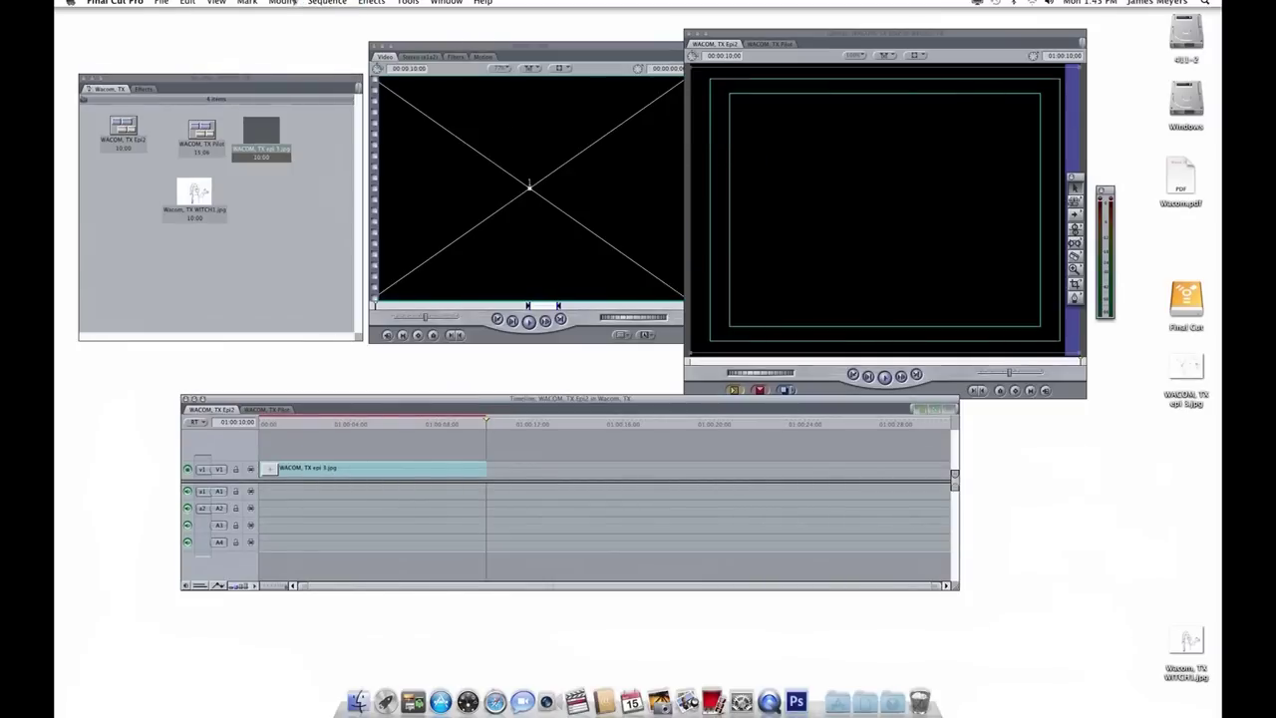
Drop another copy of WACOM, TX epi 3.jpg onto a new V2 track and open it in the Viewer.
left_click_drag(195, 195, 198, 203)
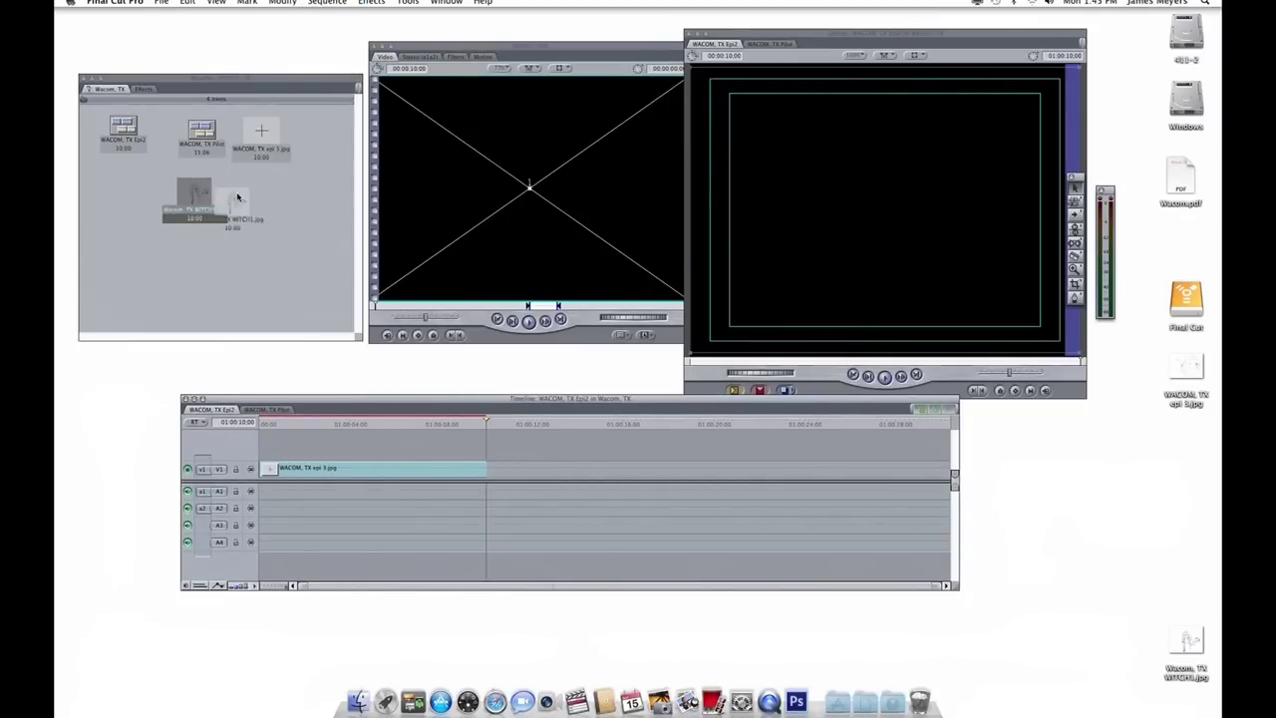
left_click_drag(261, 134, 313, 451)
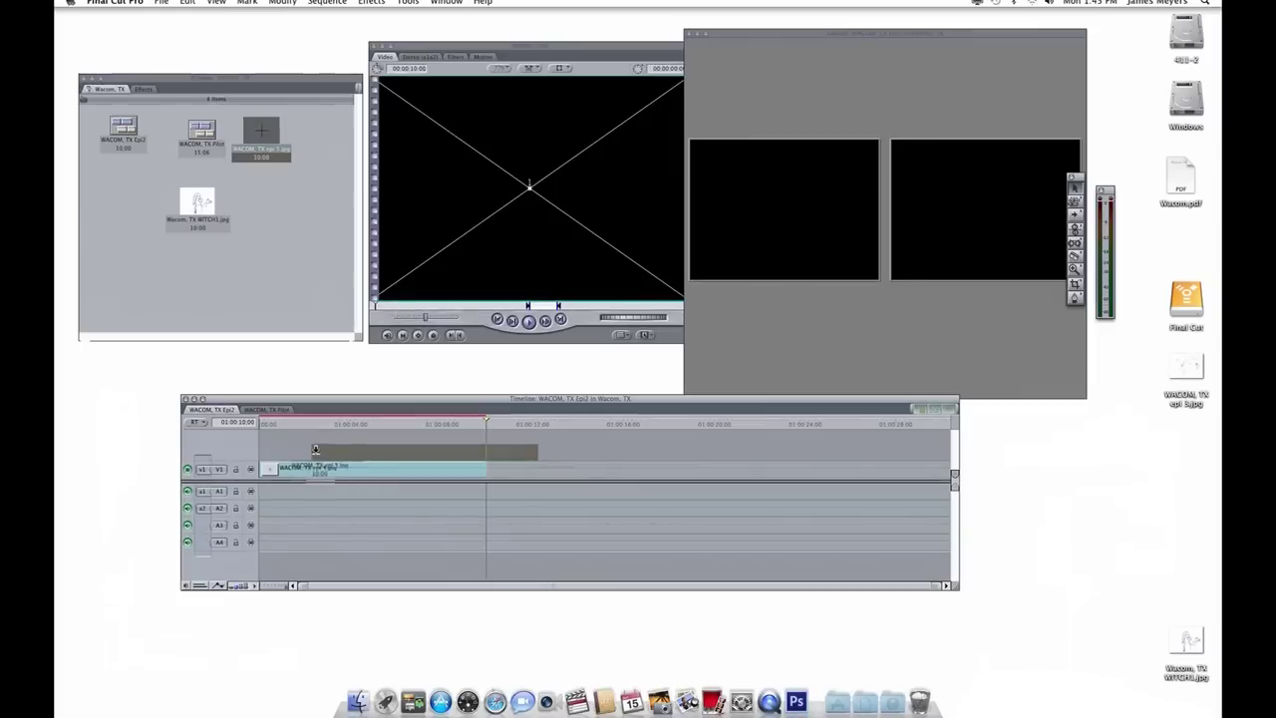
left_click(319, 424)
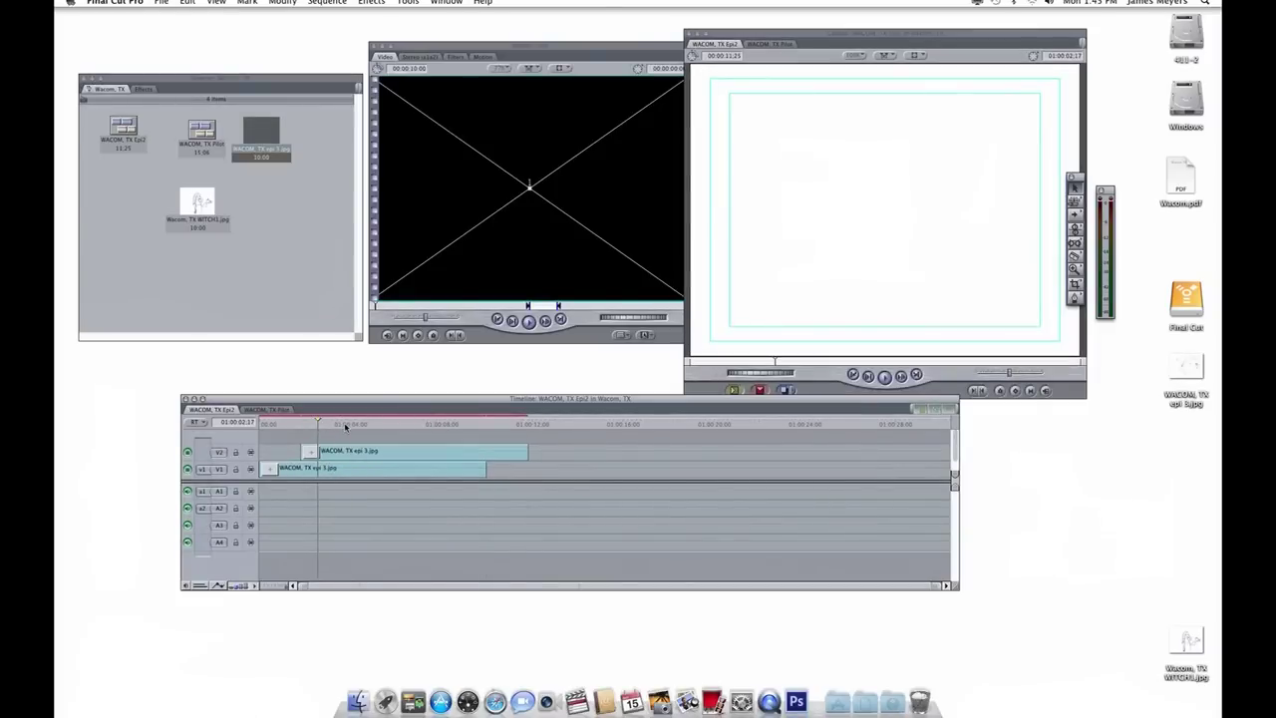
left_click(361, 424)
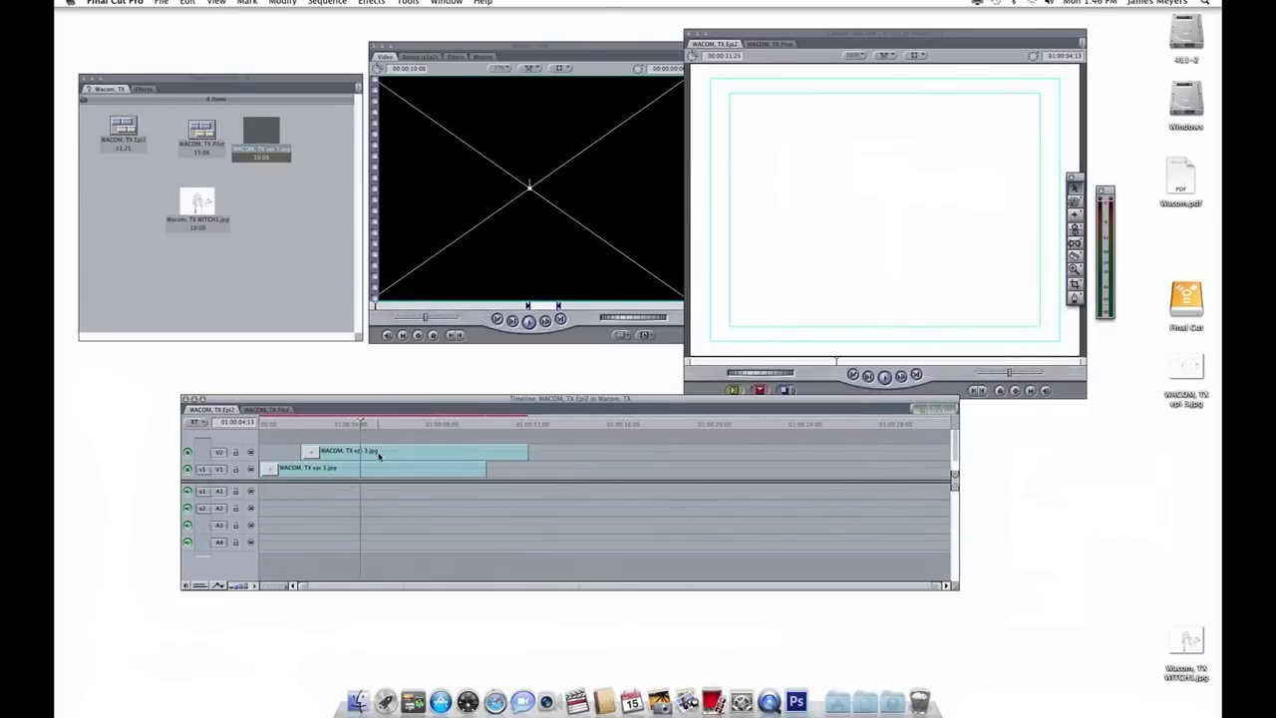
double_click(376, 451)
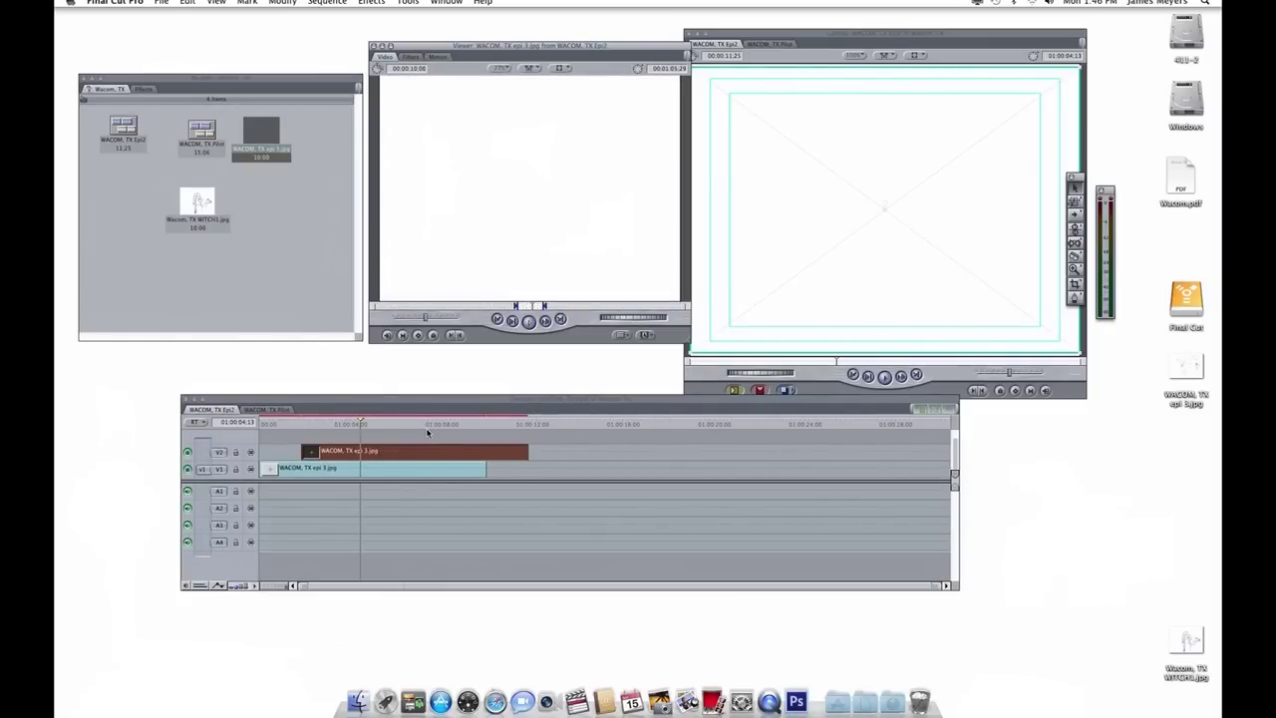
Play the timeline and try rendering the whole sequence, dismissing the General Error alert.
left_click(392, 430)
key("space")
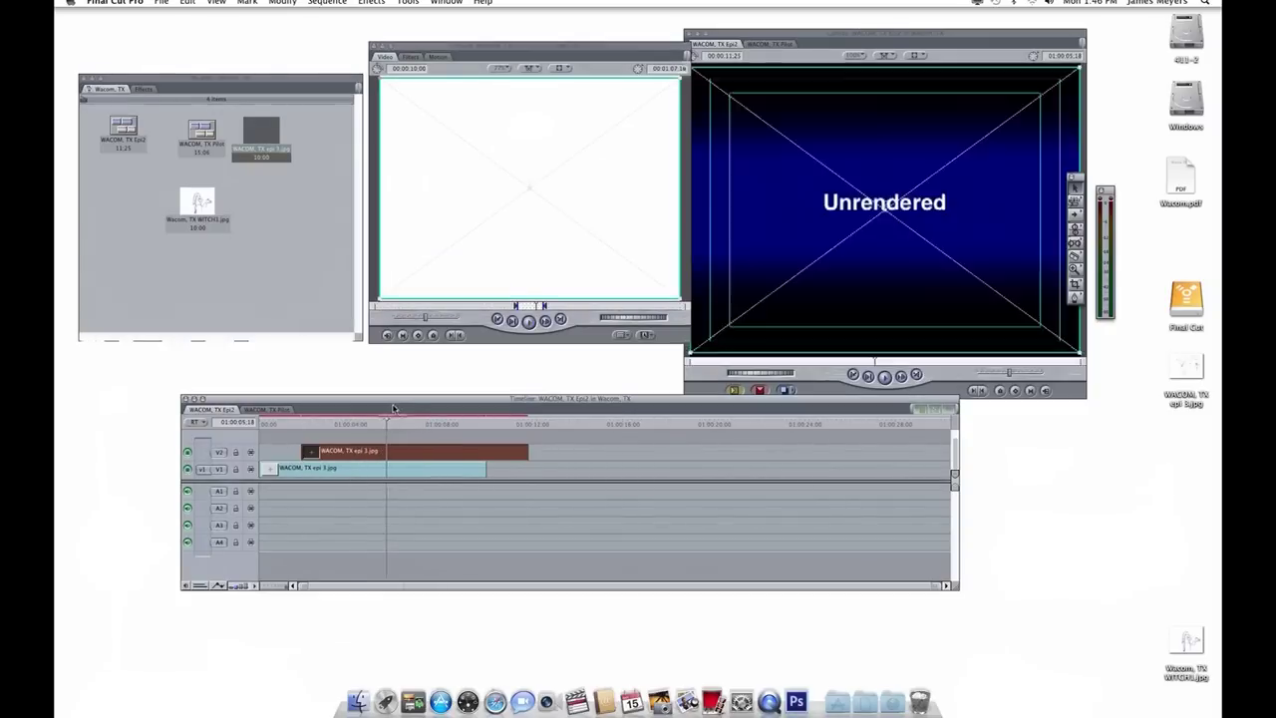
left_click(327, 1)
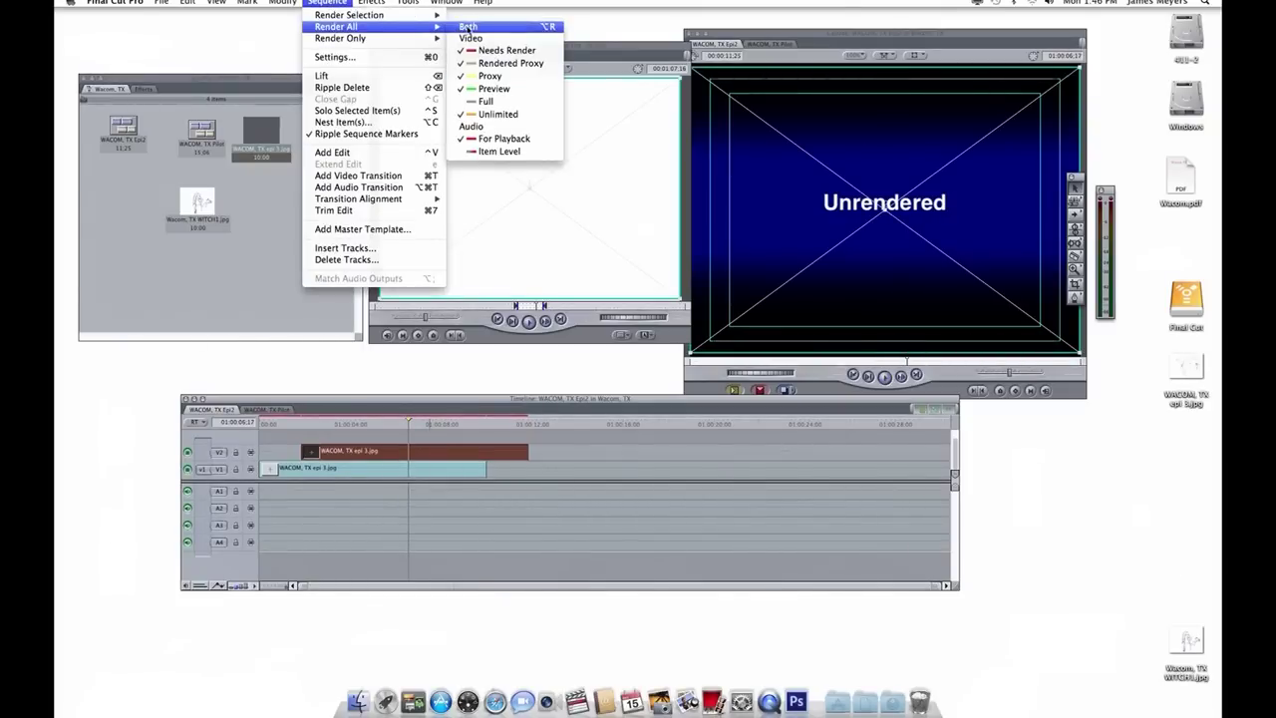
mouse_move(339, 27)
left_click(499, 27)
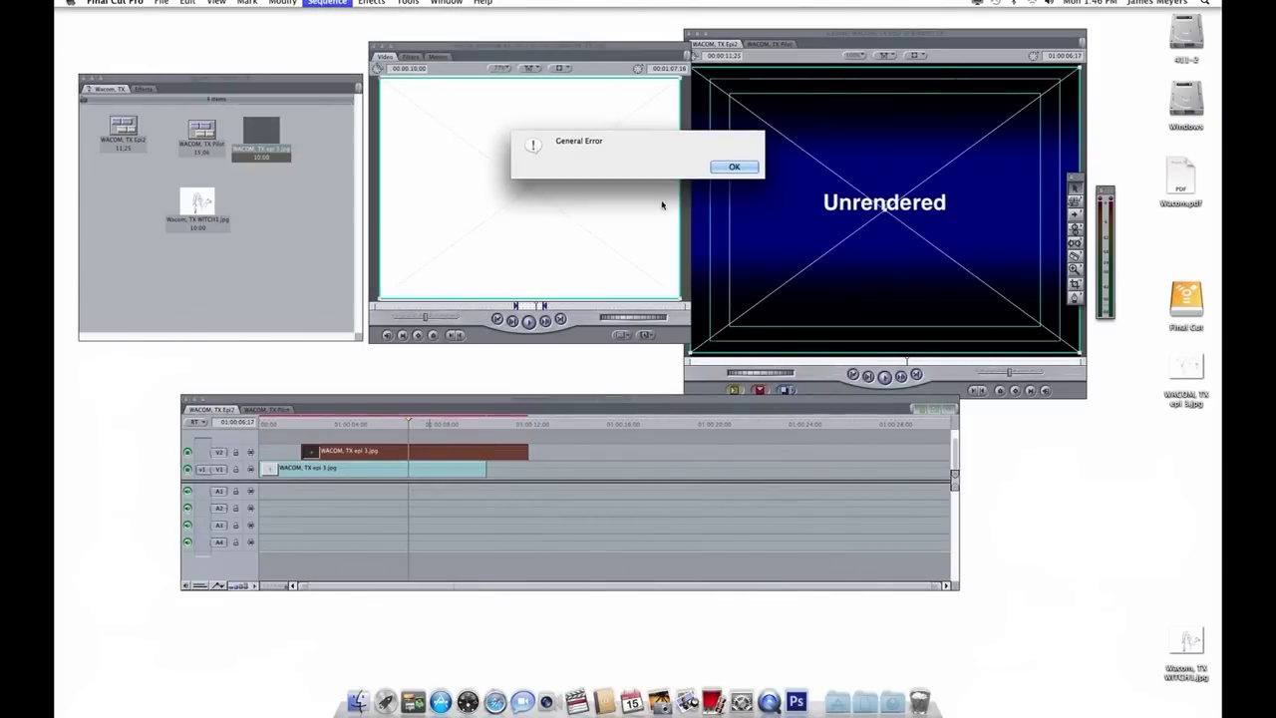
left_click(732, 166)
Select the V1 clip, replay the sequence, then select WACOM, TX epi 3.jpg on the desktop.
left_click(296, 207)
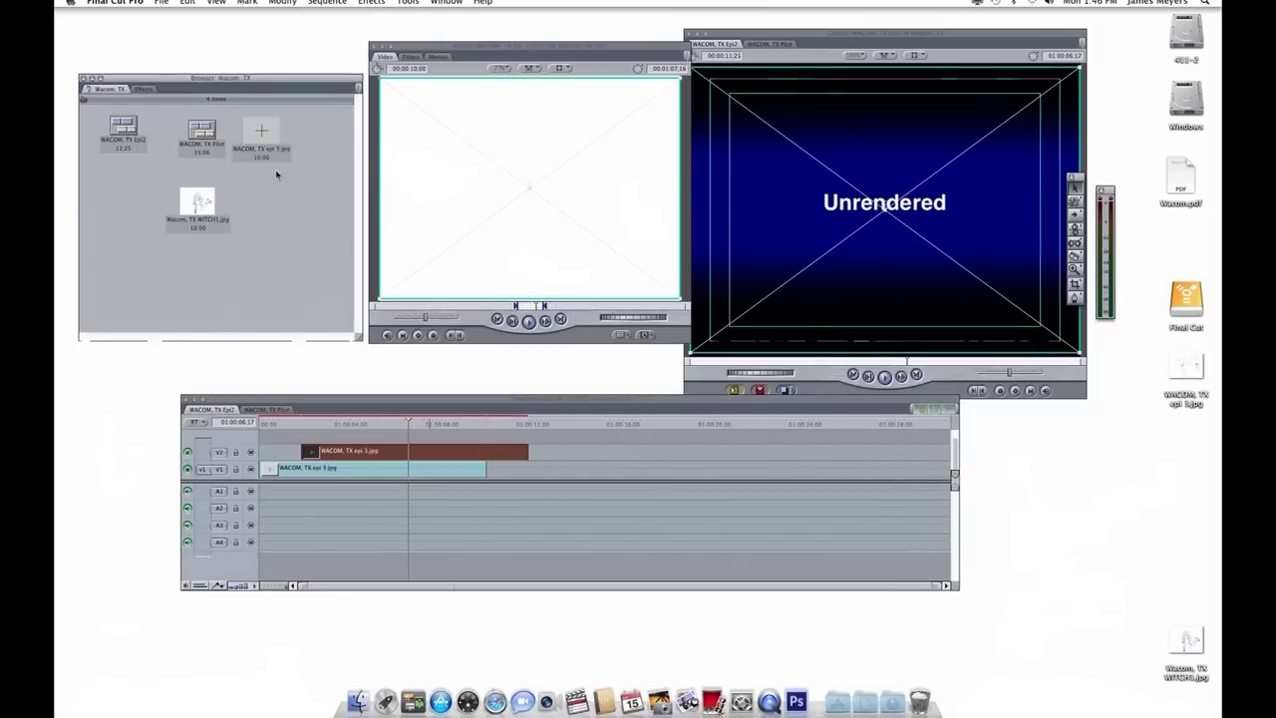
left_click(354, 470)
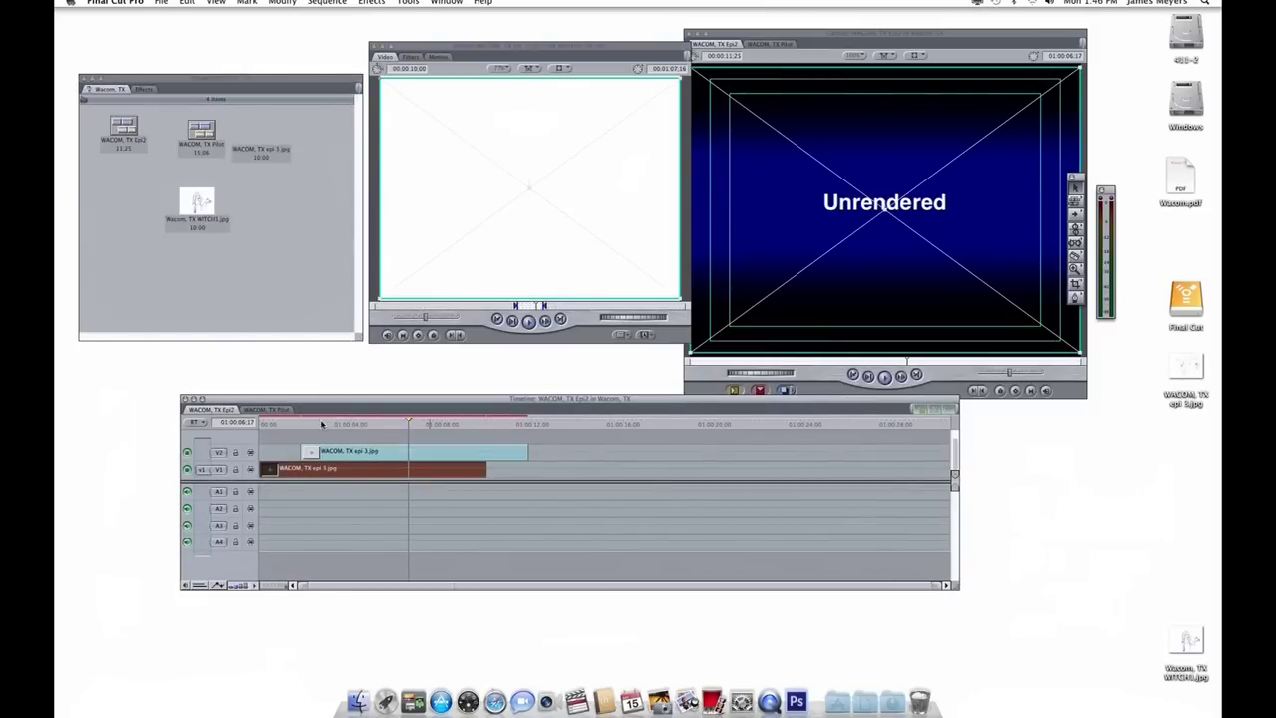
key("space")
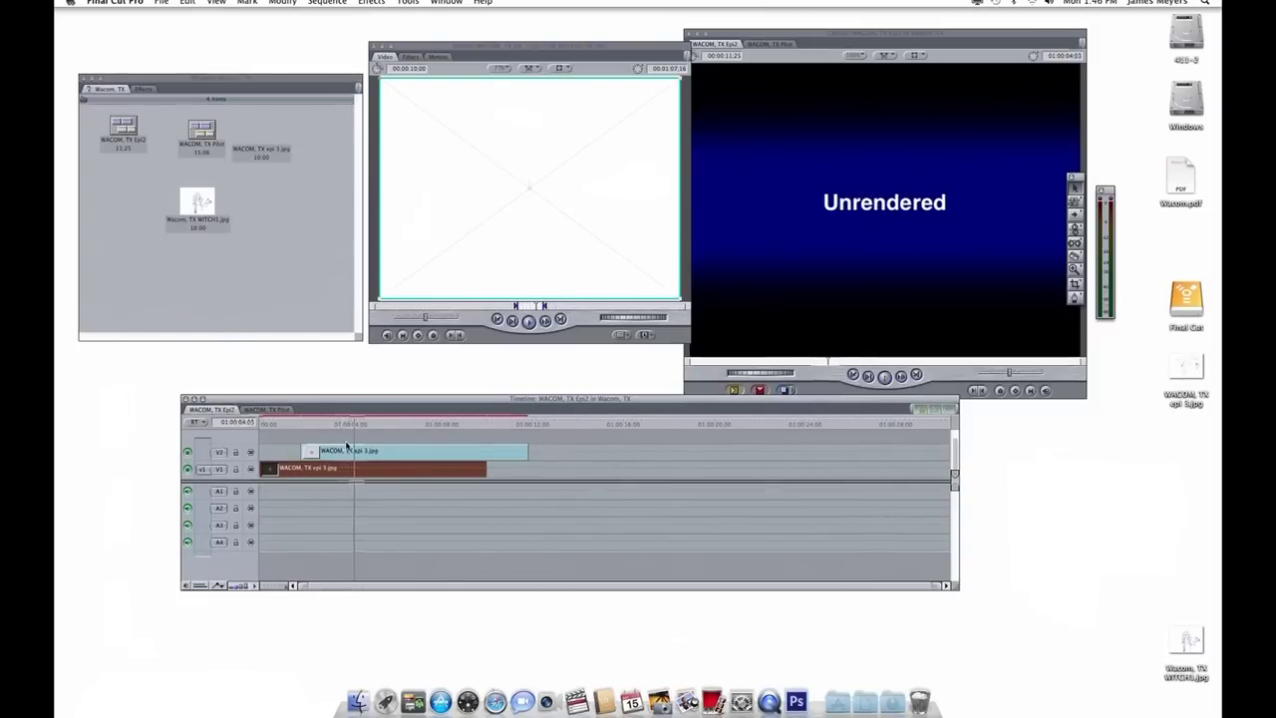
key("space")
left_click(161, 2)
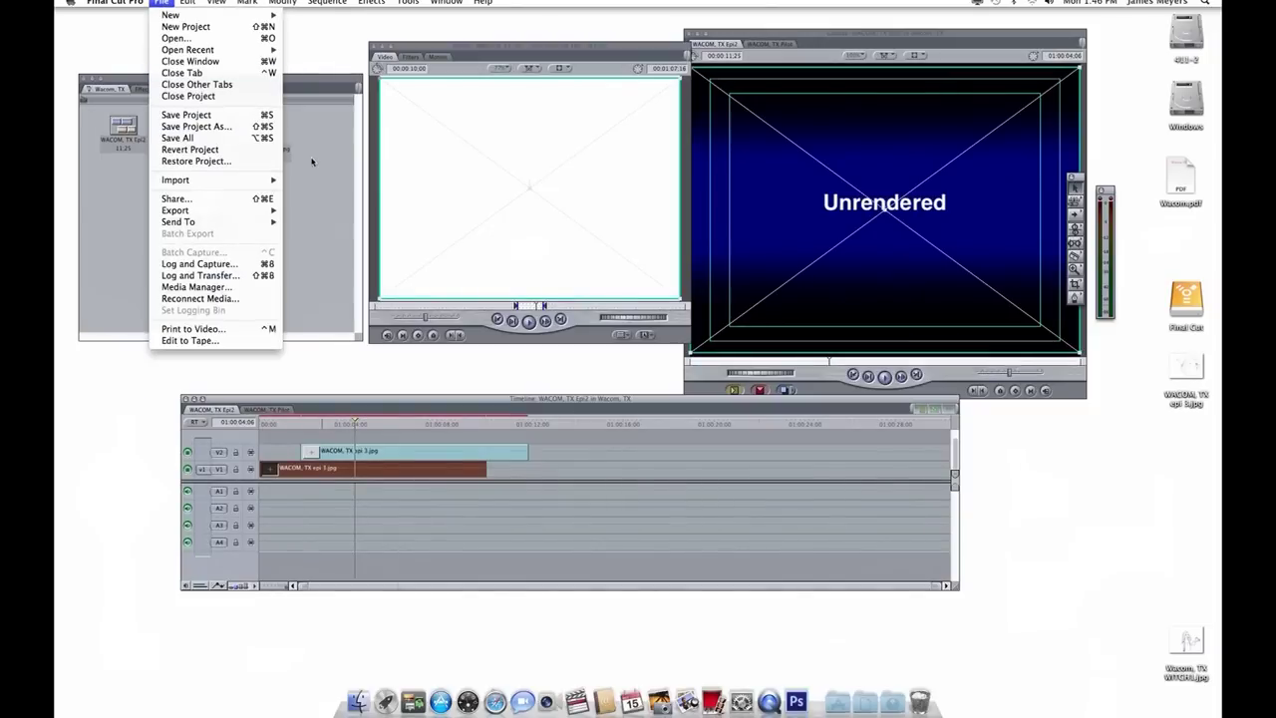
left_click(1186, 370)
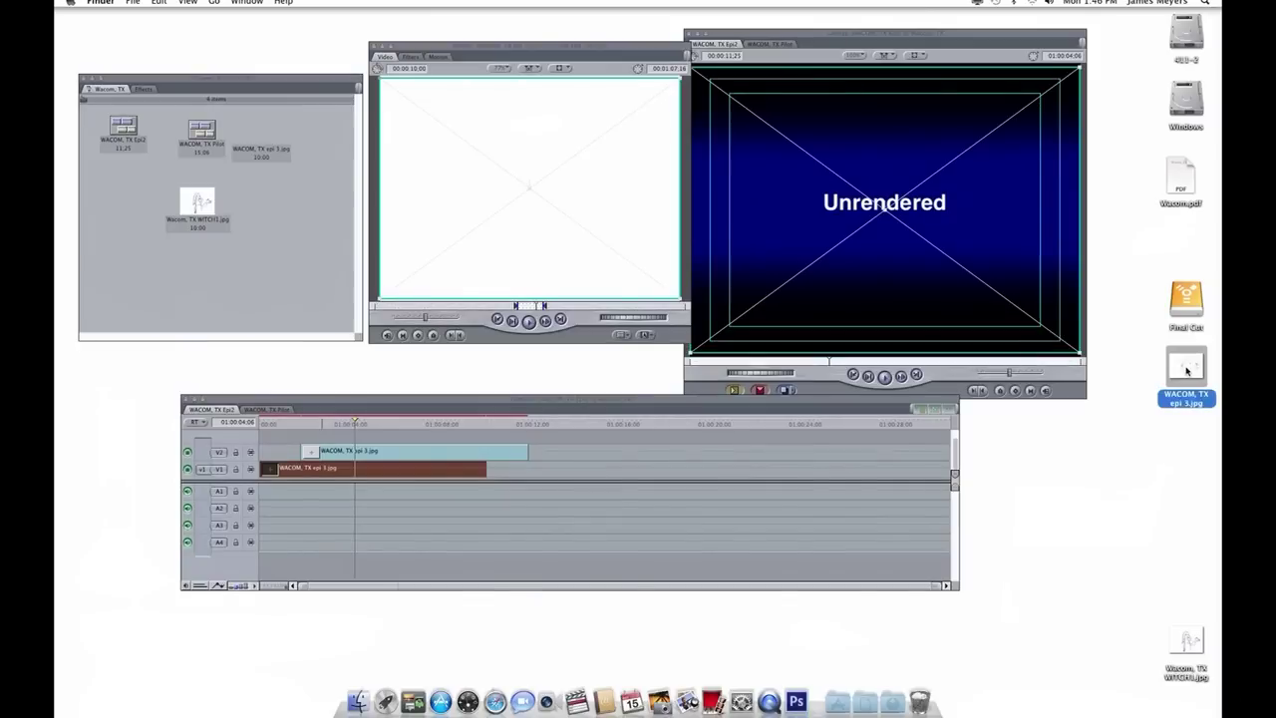
View WACOM, TX epi 3.jpg in Preview, close it, and return to Final Cut Pro's File menu.
double_click(1189, 371)
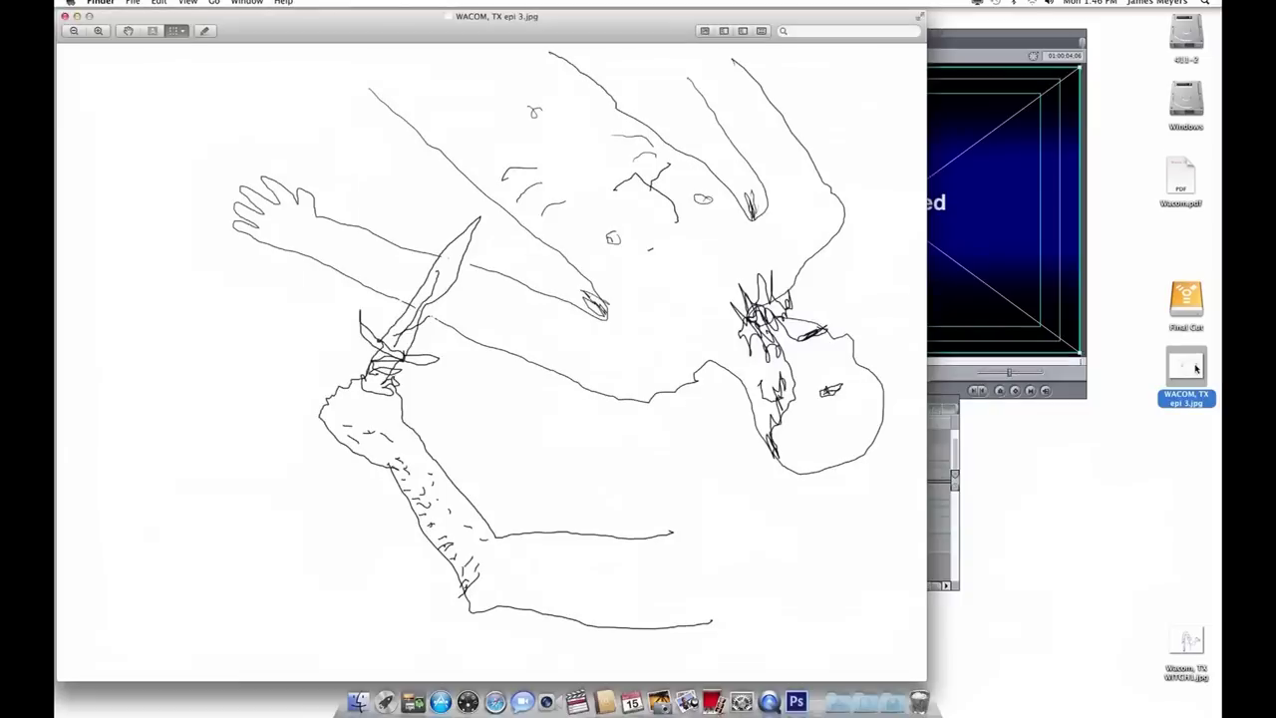
left_click(1186, 371)
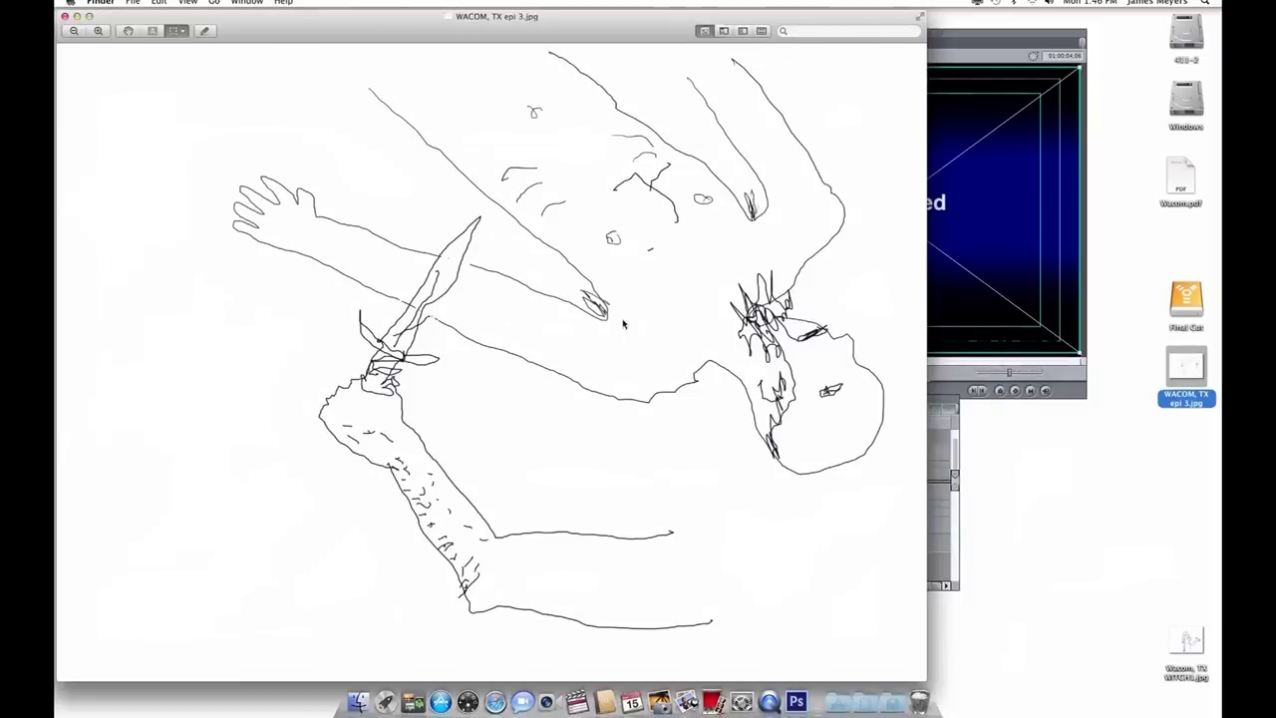
left_click(65, 17)
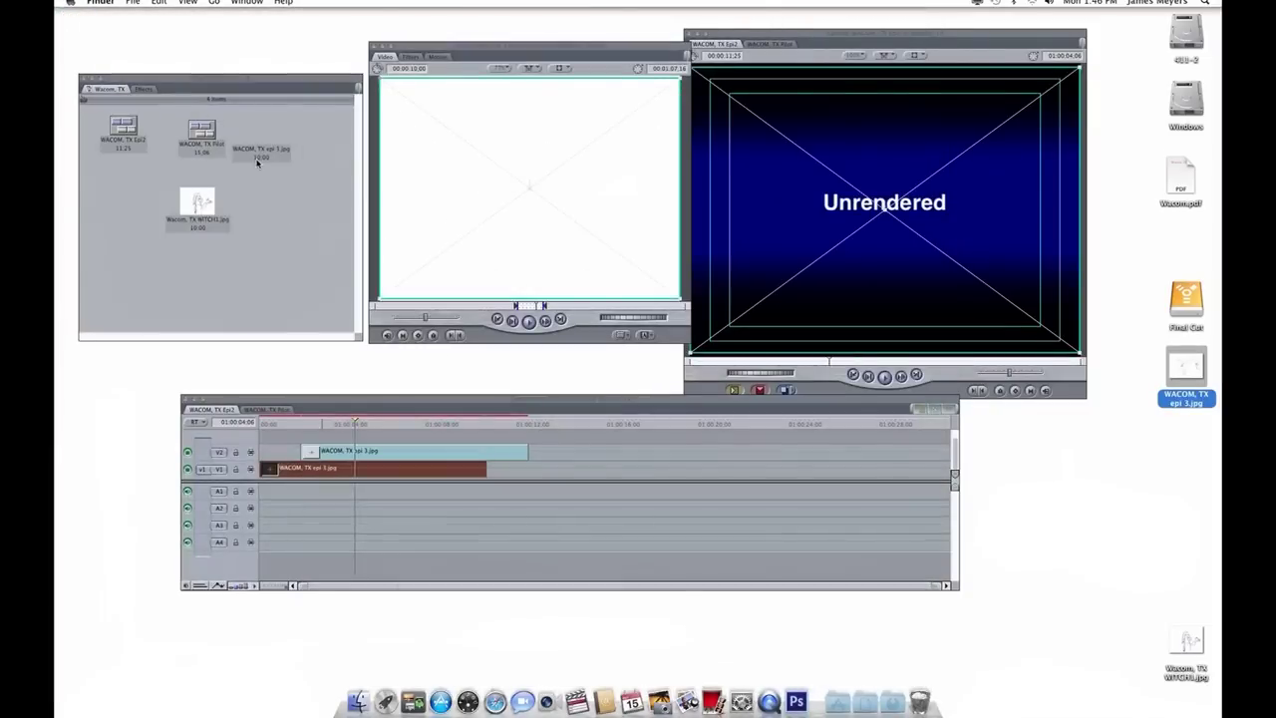
left_click(161, 2)
mouse_move(175, 180)
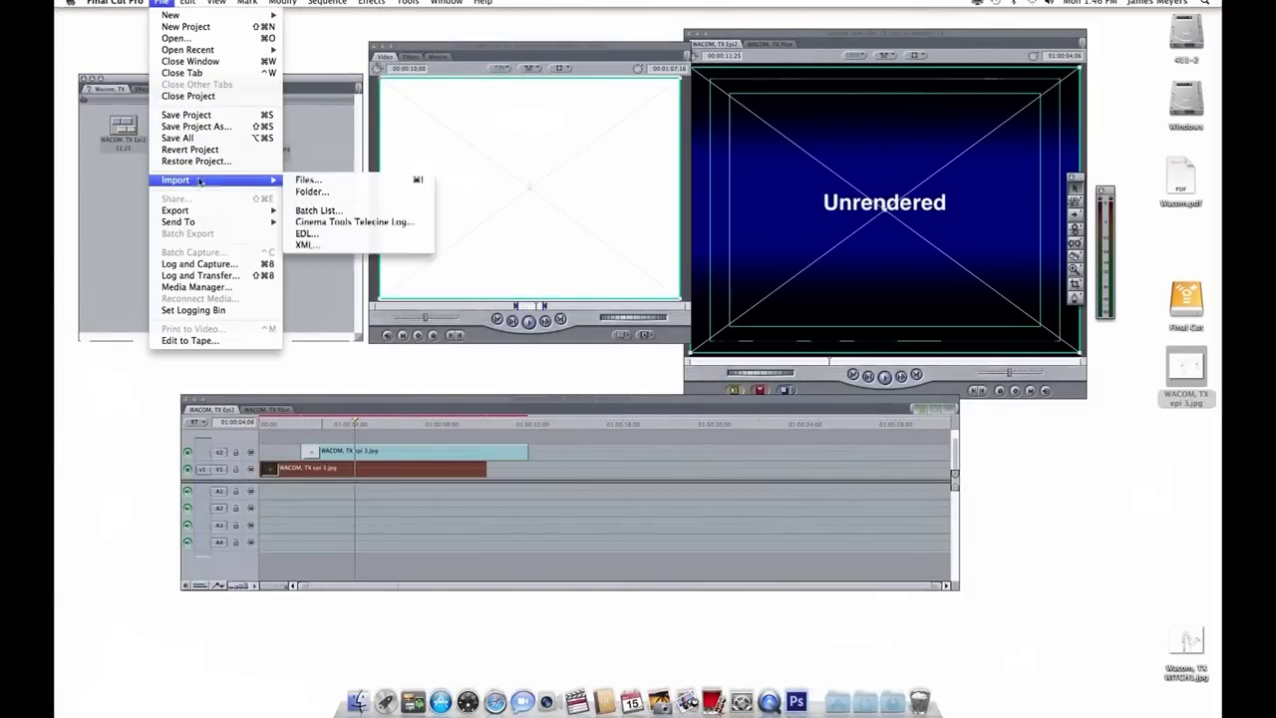
Import the desktop epi 3 JPEG into the Browser and scale its image down in the Viewer.
left_click(1186, 368)
mouse_move(1186, 368)
left_mouse_down()
mouse_move(557, 219)
mouse_move(257, 204)
left_mouse_up()
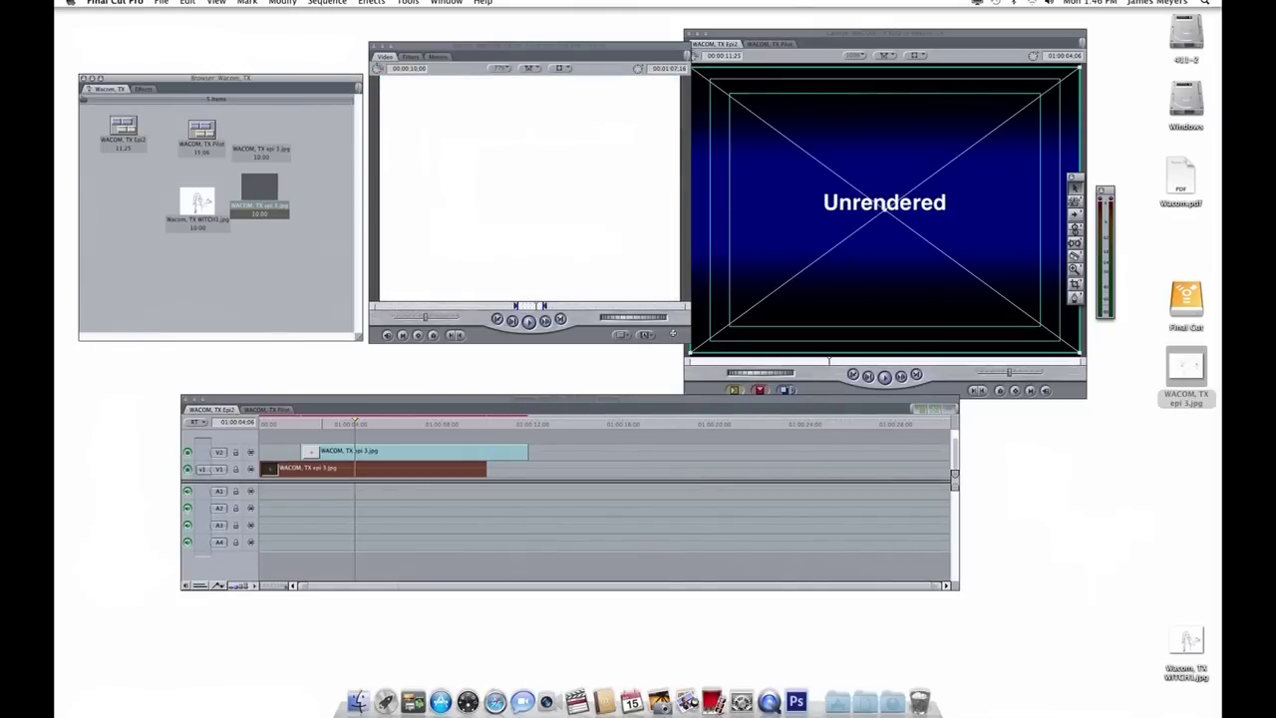
left_click(453, 231)
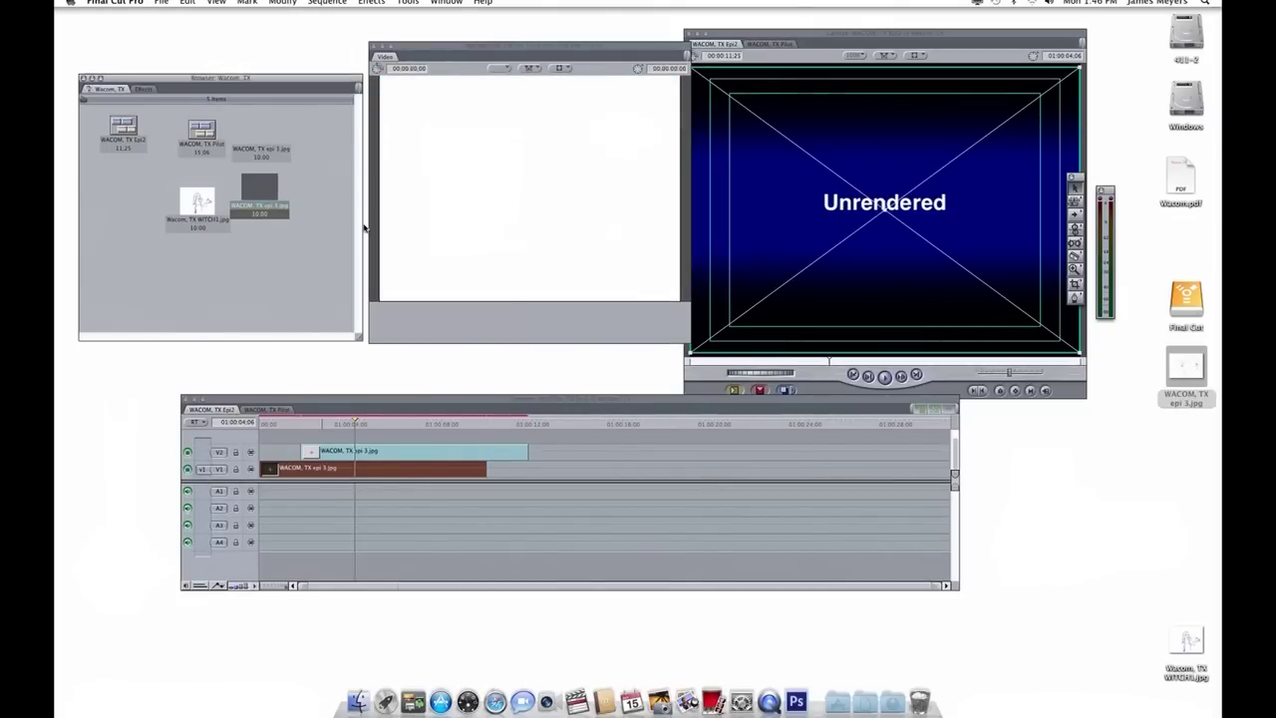
mouse_move(681, 301)
left_mouse_down()
mouse_move(613, 249)
mouse_move(652, 270)
left_mouse_up()
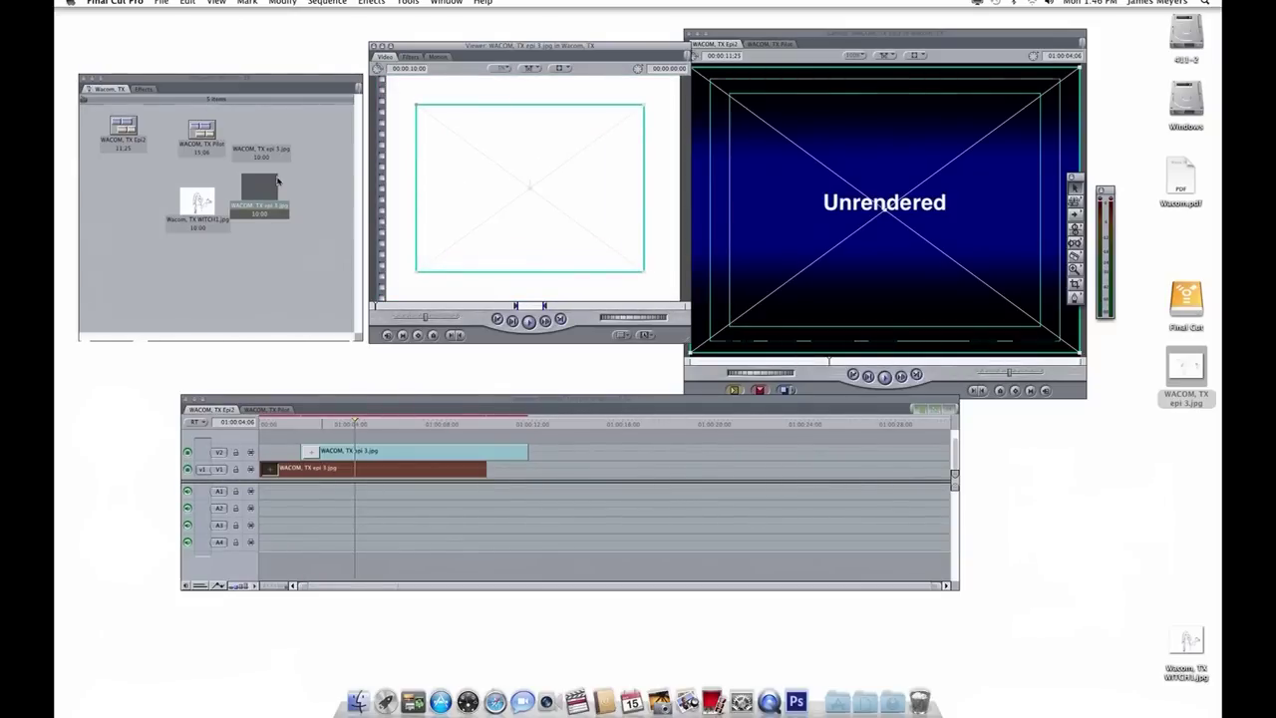
Place the epi 3 clip on V2 at about 01:00:13 and move the playhead into it.
left_click_drag(260, 138, 556, 458)
left_click(562, 424)
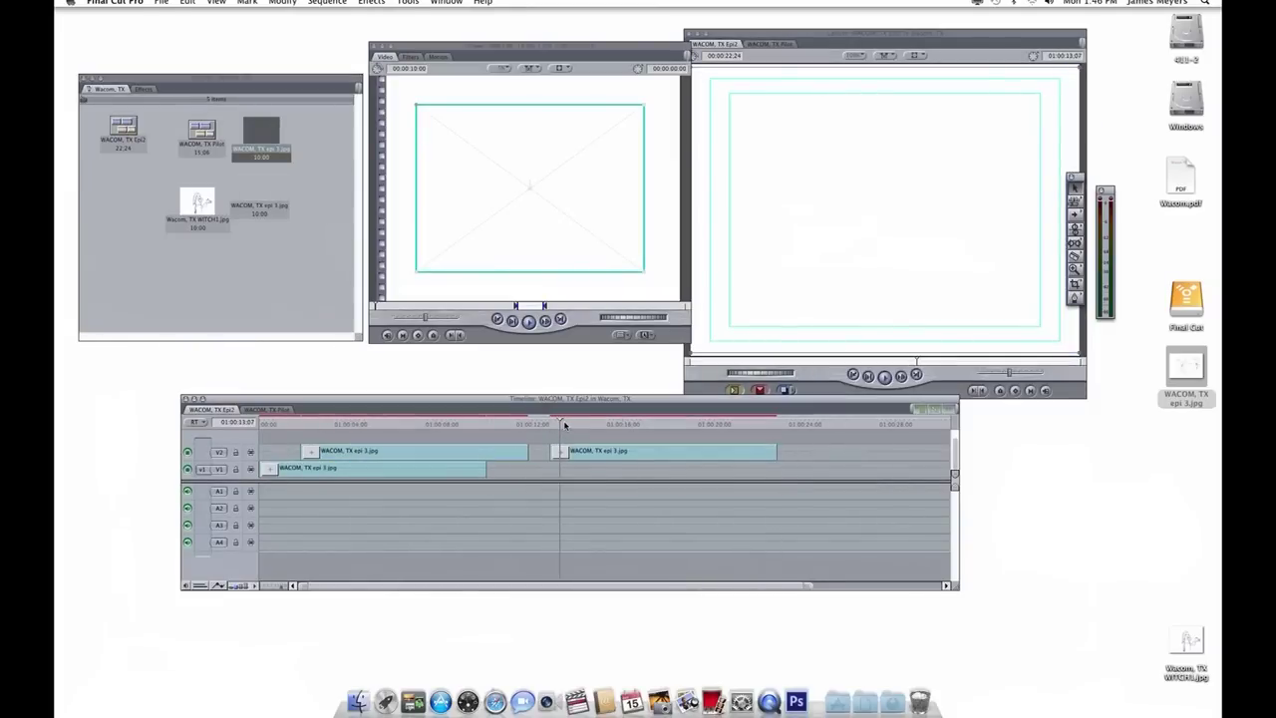
left_click_drag(564, 426, 579, 425)
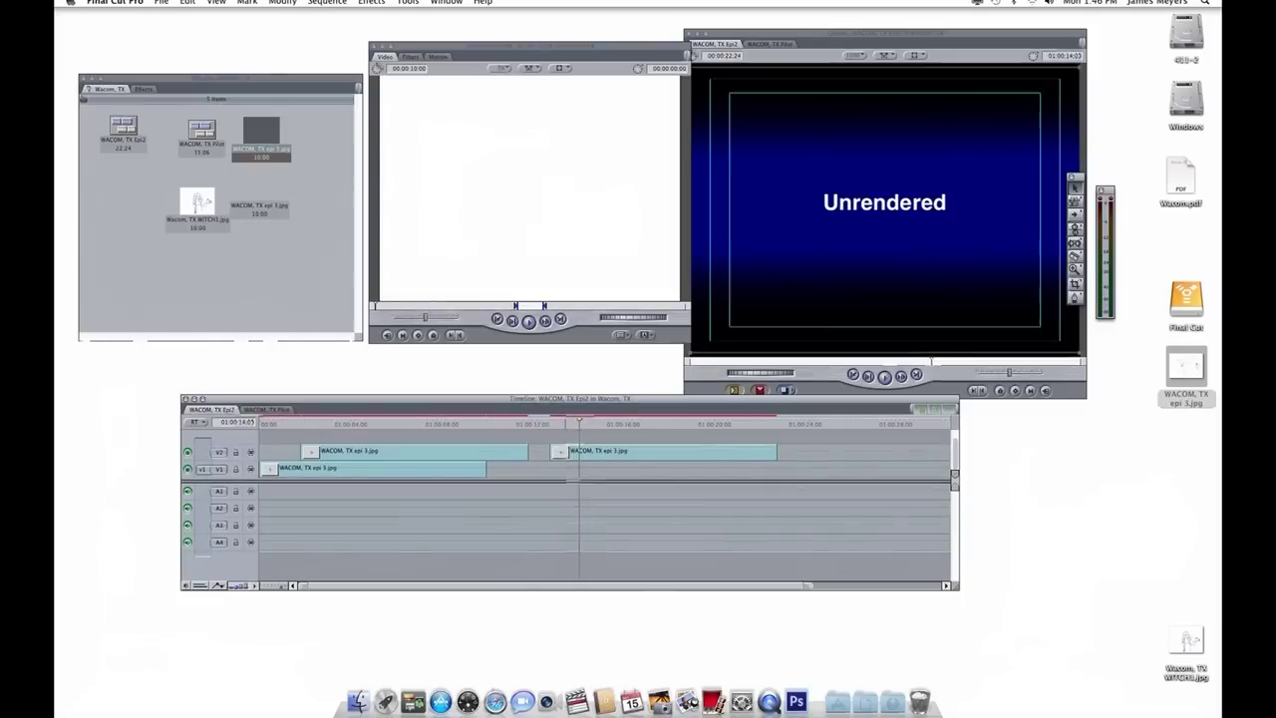
left_click(327, 2)
left_click(476, 30)
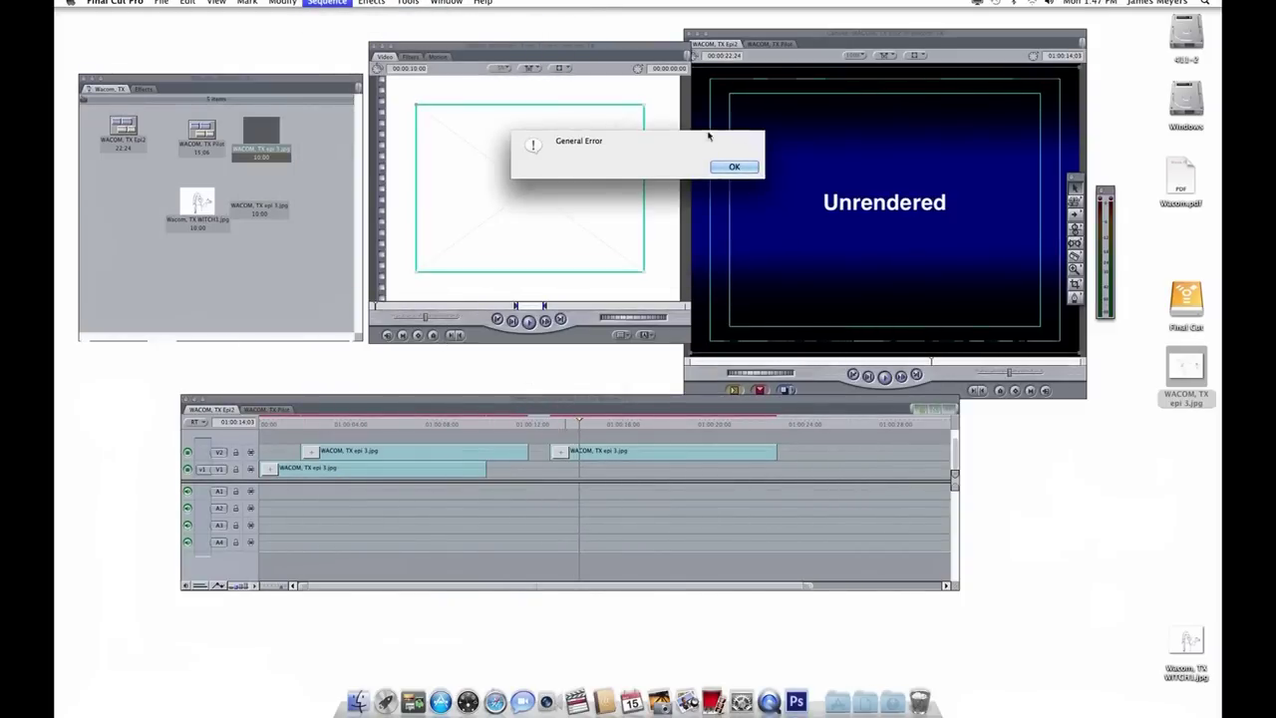
left_click(726, 166)
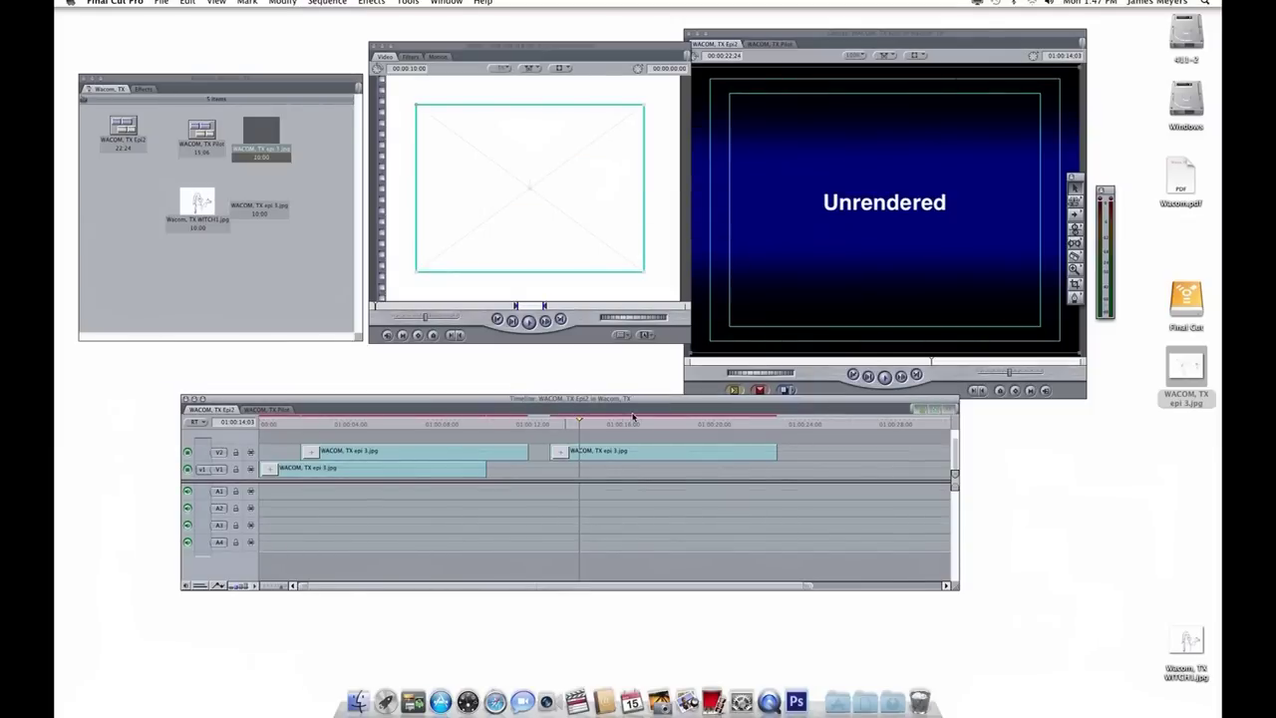
mouse_move(632, 417)
left_mouse_down()
mouse_move(524, 423)
mouse_move(543, 430)
left_mouse_up()
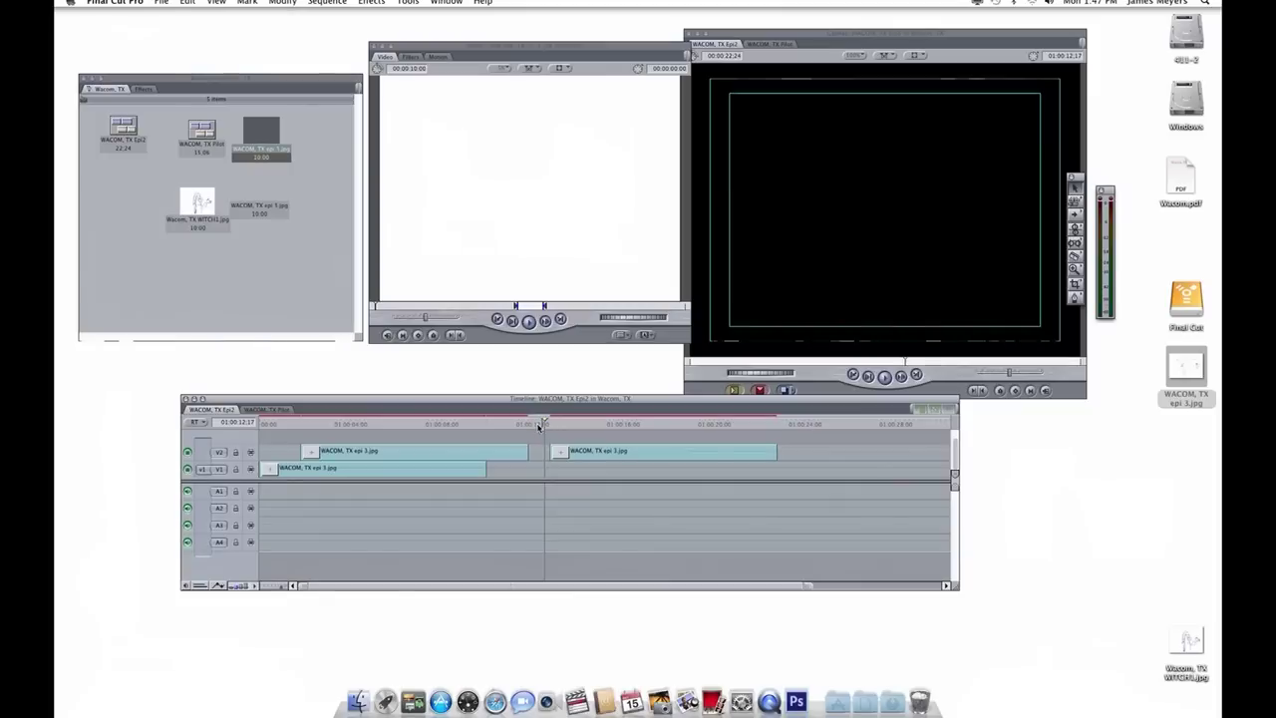
key("space")
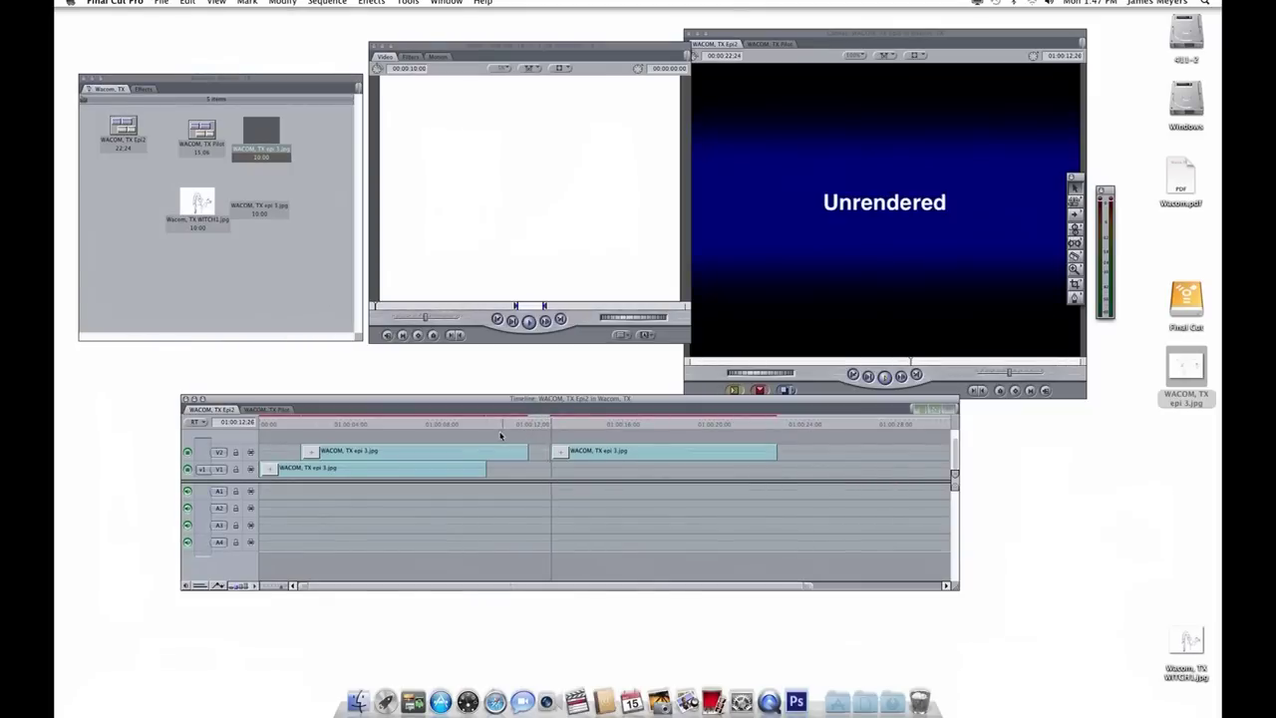
left_click(315, 426)
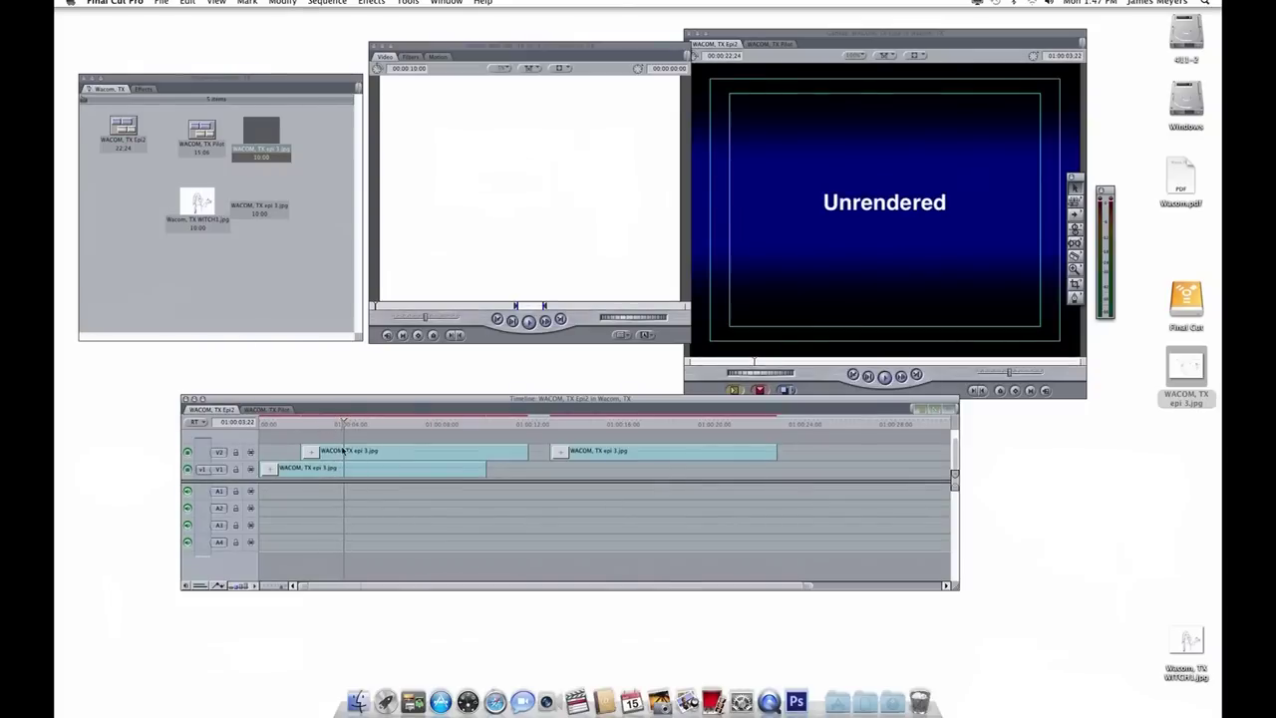
scroll(482, 460, "up", 1)
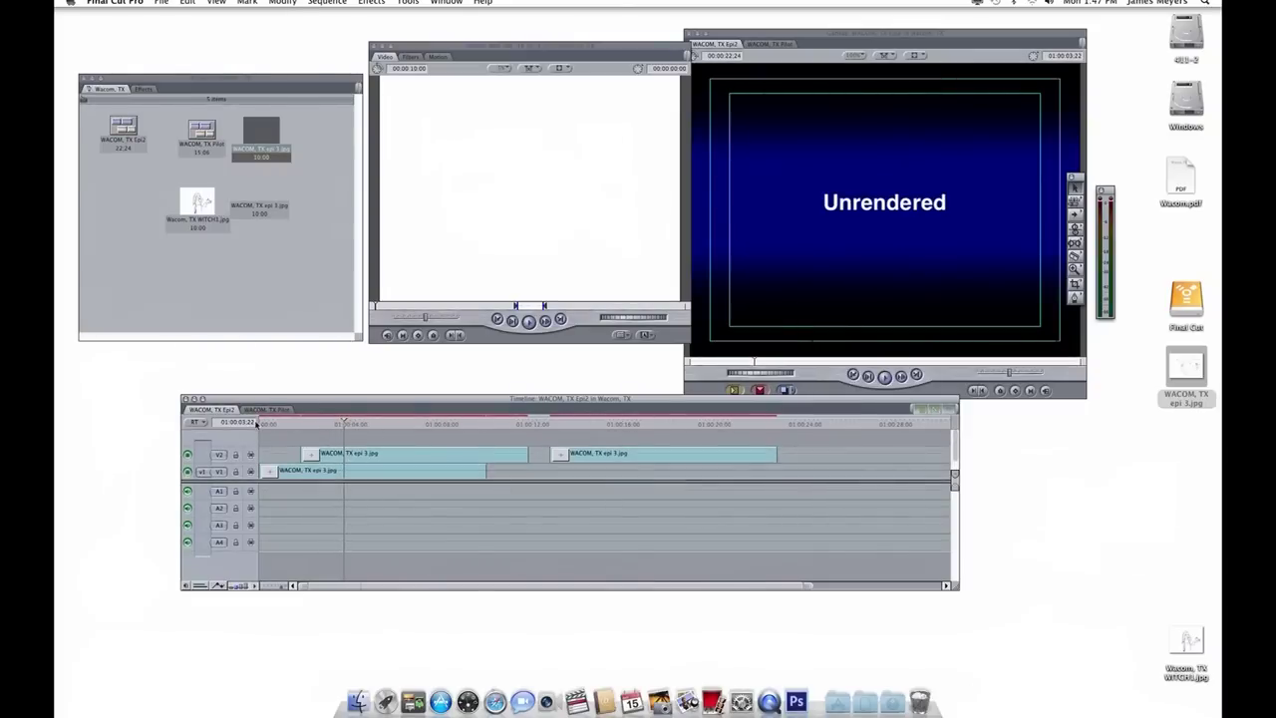
left_click(160, 3)
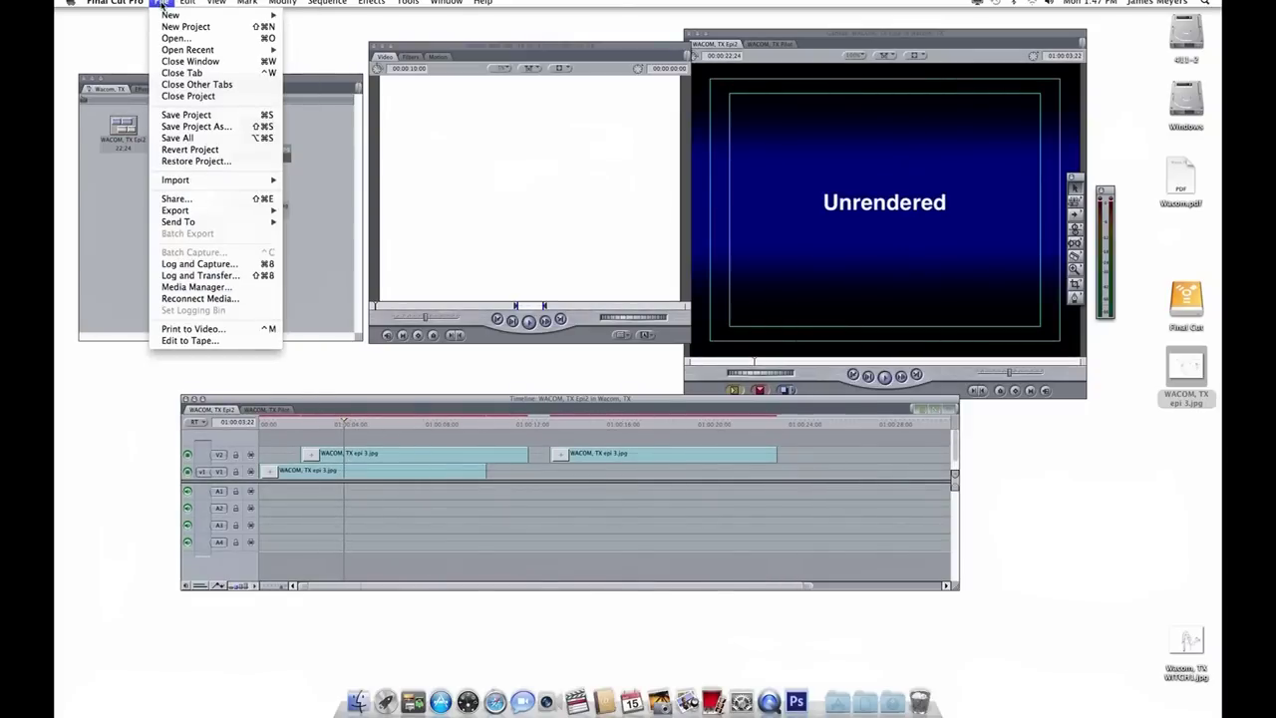
mouse_move(339, 26)
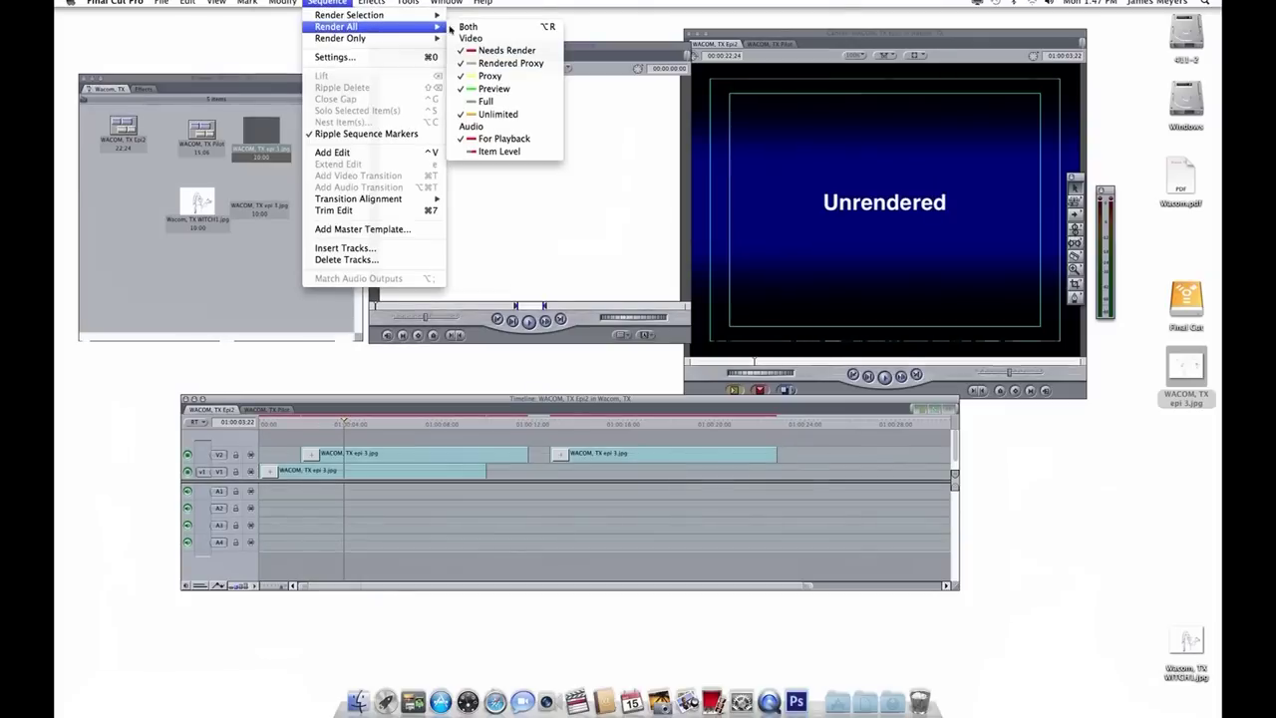
left_click(463, 27)
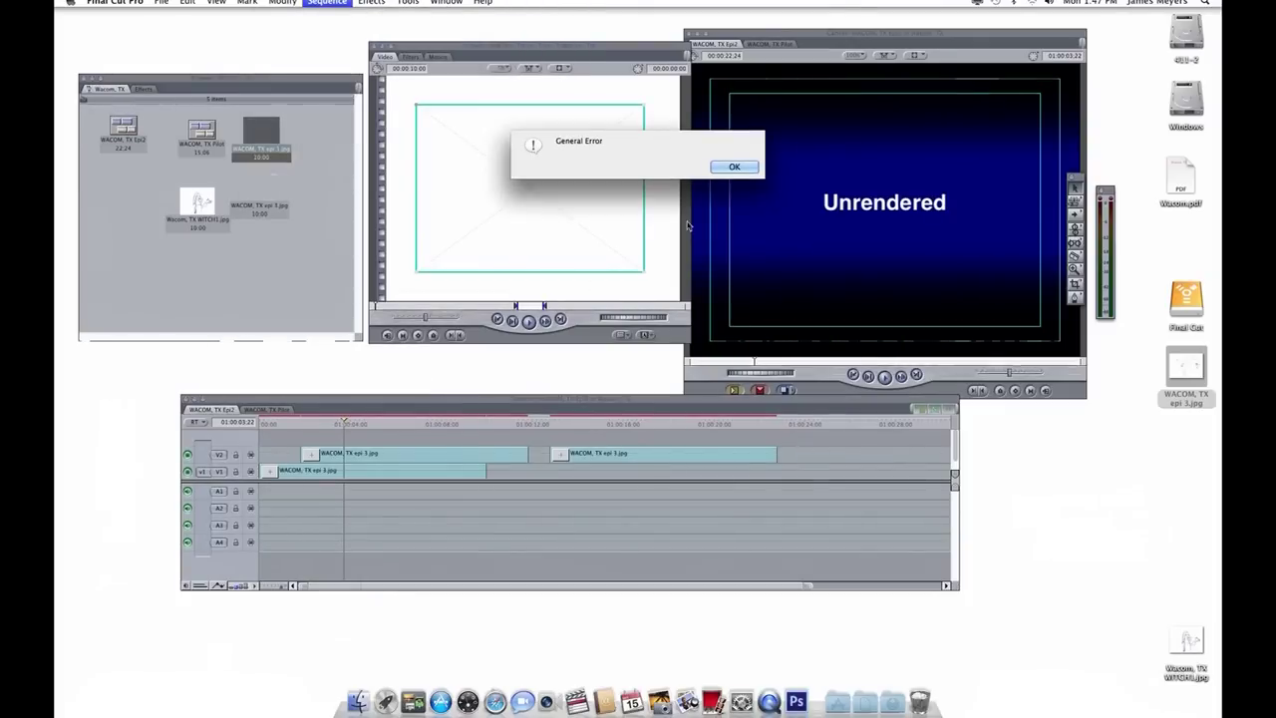
left_click(734, 166)
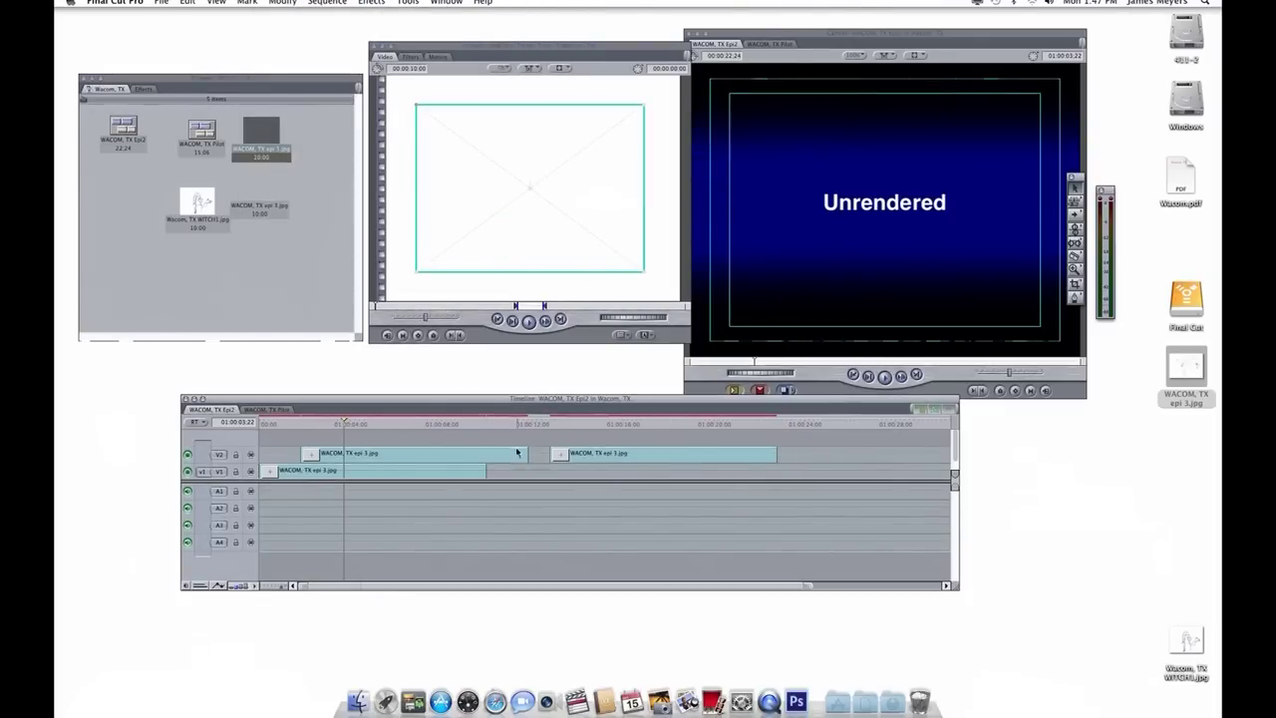
left_click(329, 3)
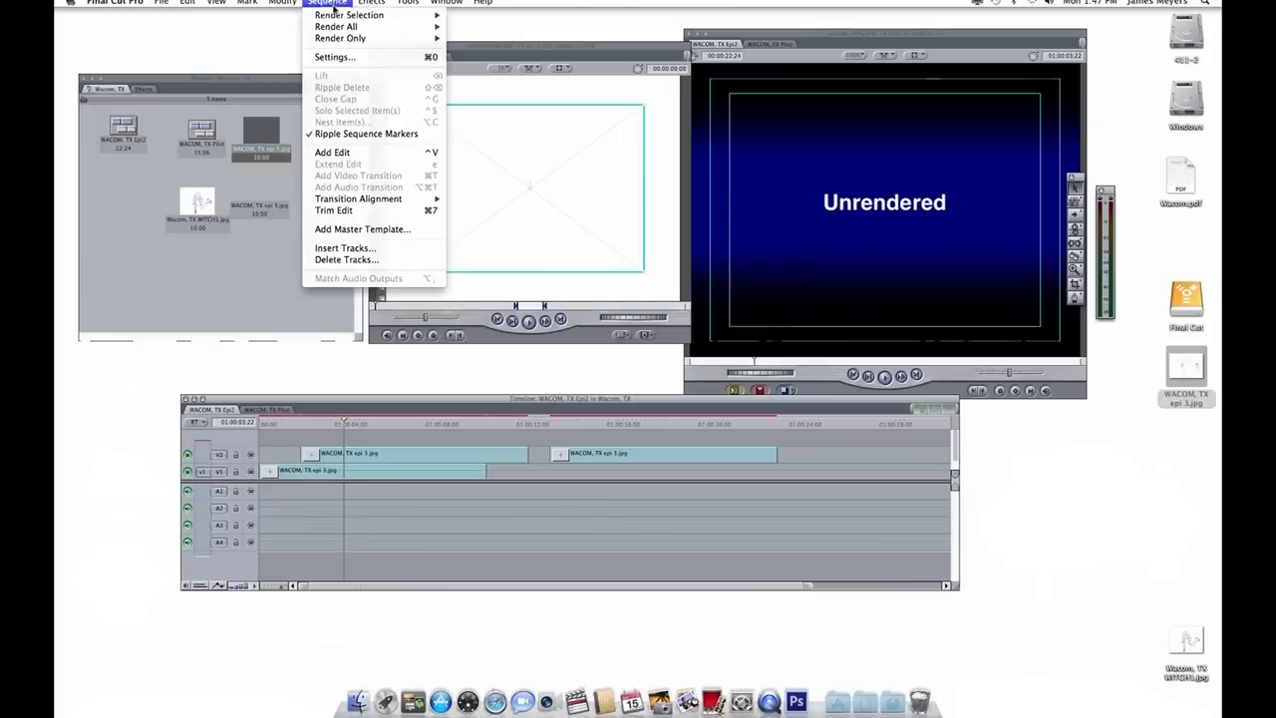
mouse_move(337, 27)
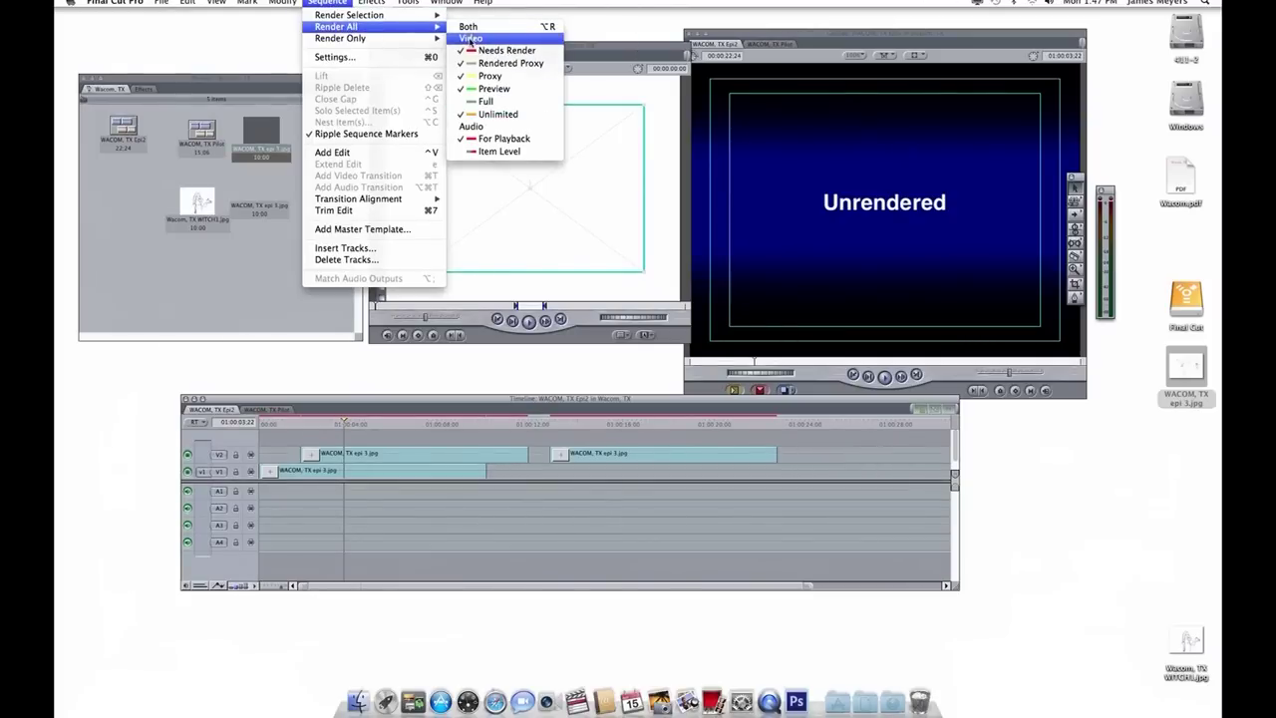
left_click(470, 39)
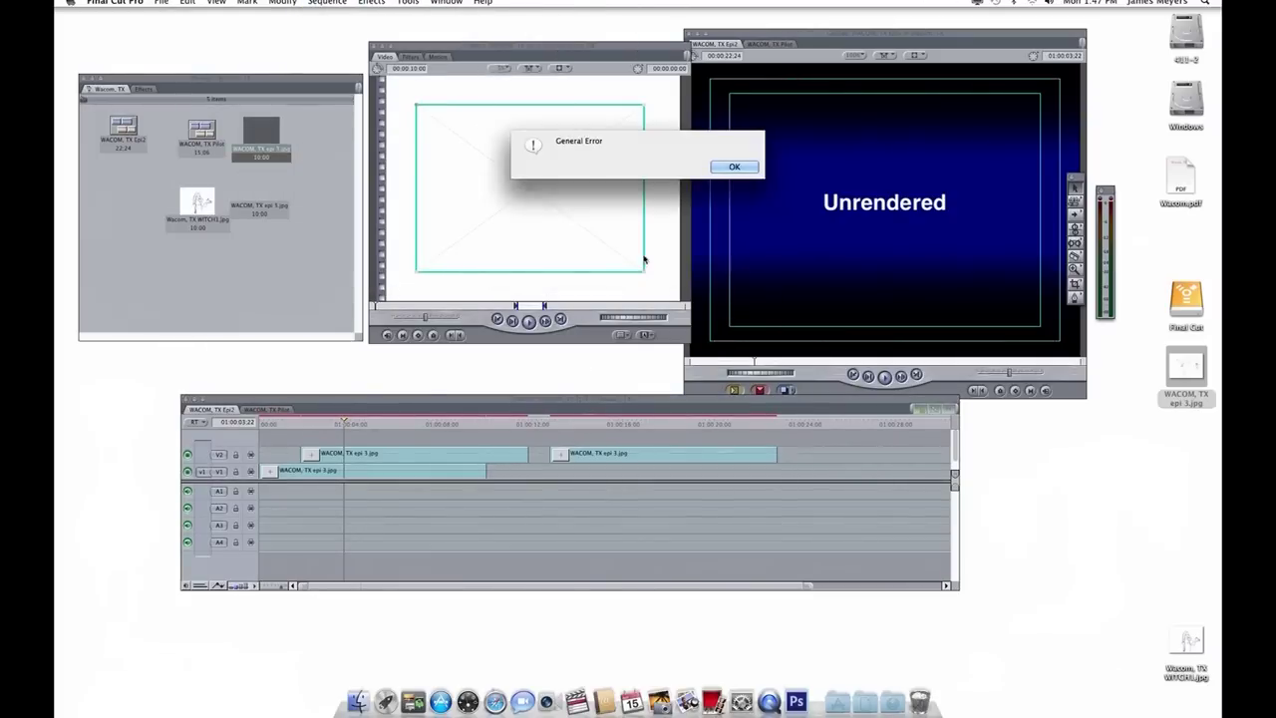
left_click(734, 166)
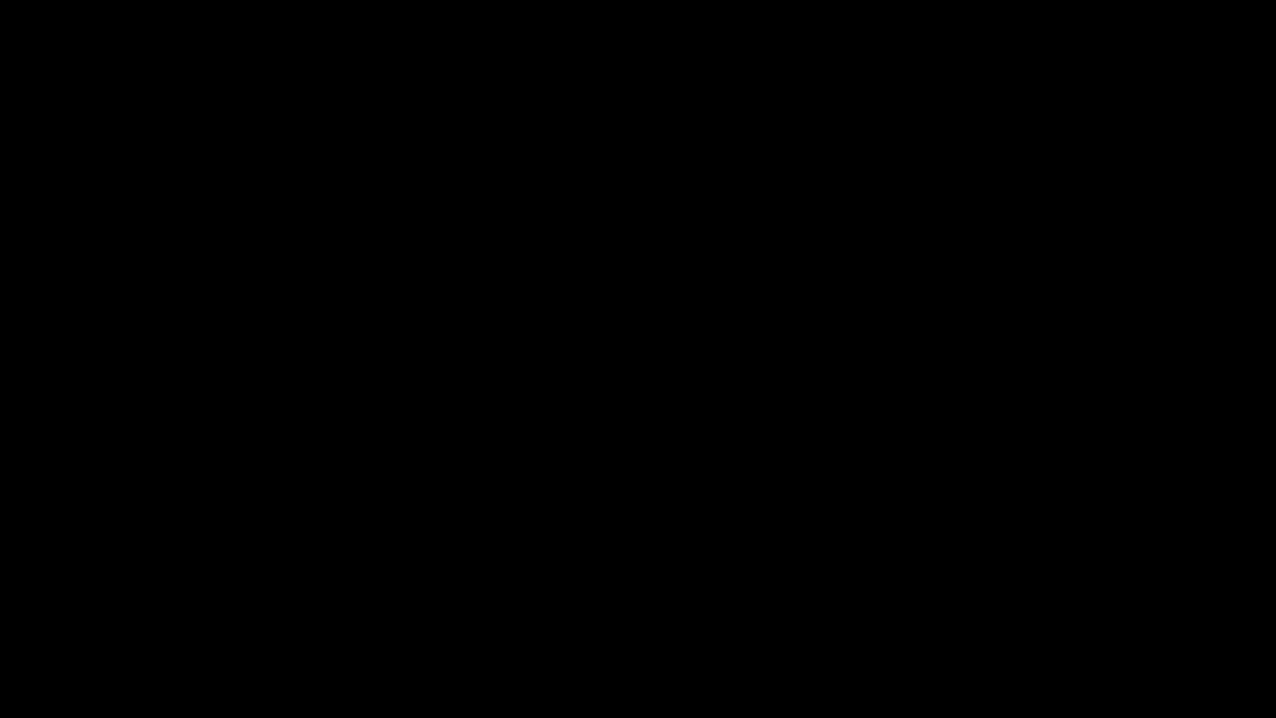